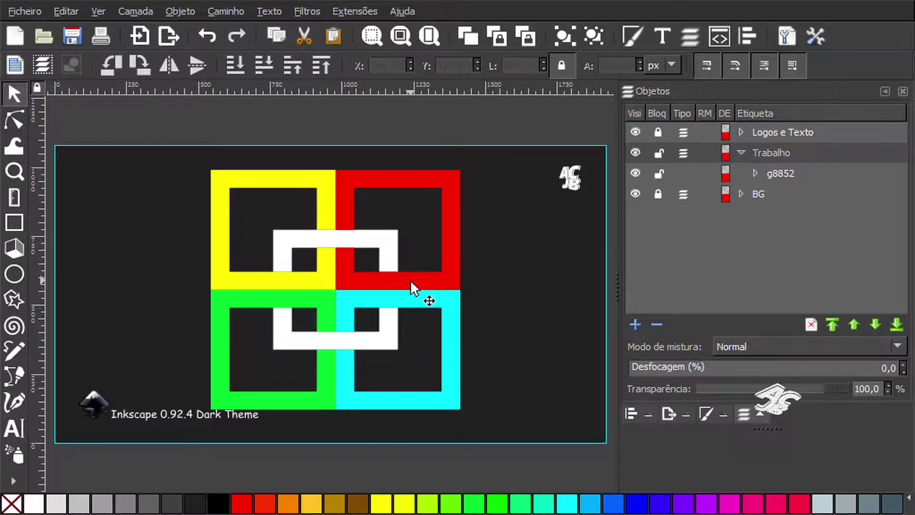
Scale the logo group down to about 147 px and snap it to the page's top-left corner.
left_click(326, 209)
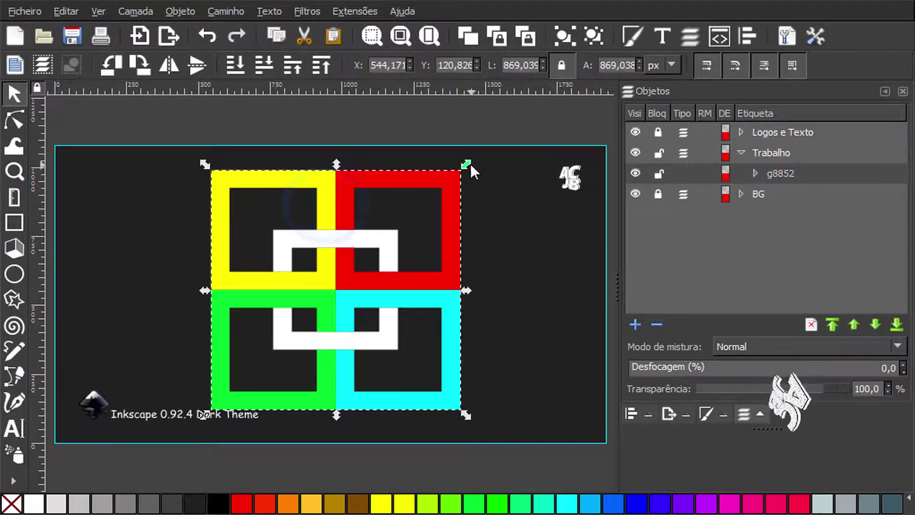
mouse_move(470, 163)
left_mouse_down()
mouse_move(267, 361)
mouse_move(87, 165)
left_mouse_up()
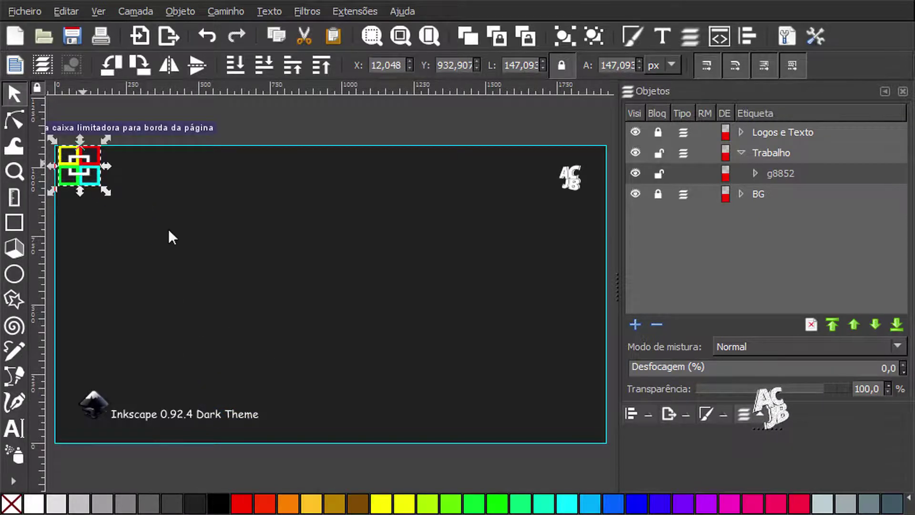
left_click(178, 236)
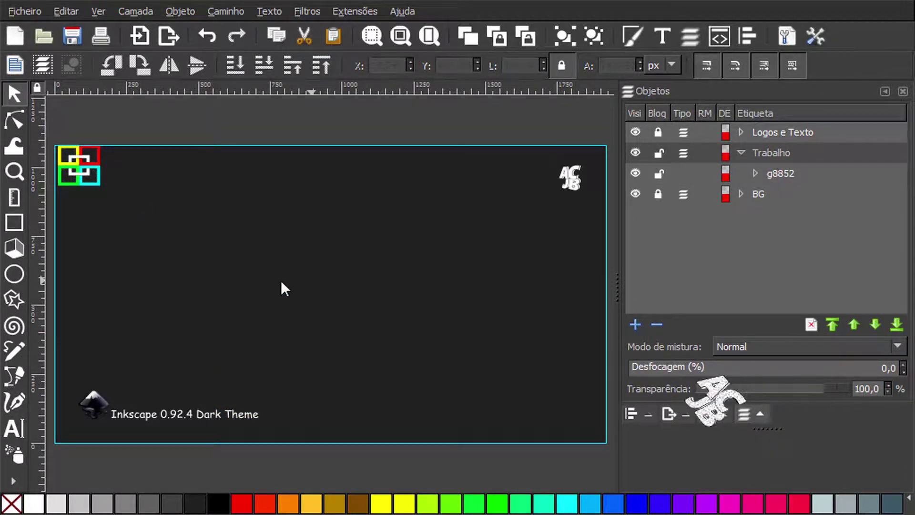
Draw a red square near the page centre, lock it to 600 × 600 px, and duplicate it.
left_click(15, 221)
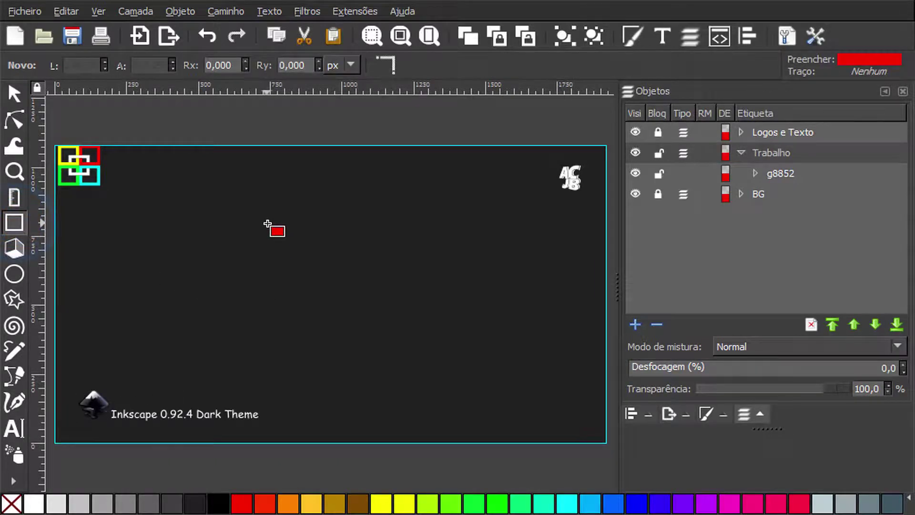
left_click_drag(268, 223, 455, 403)
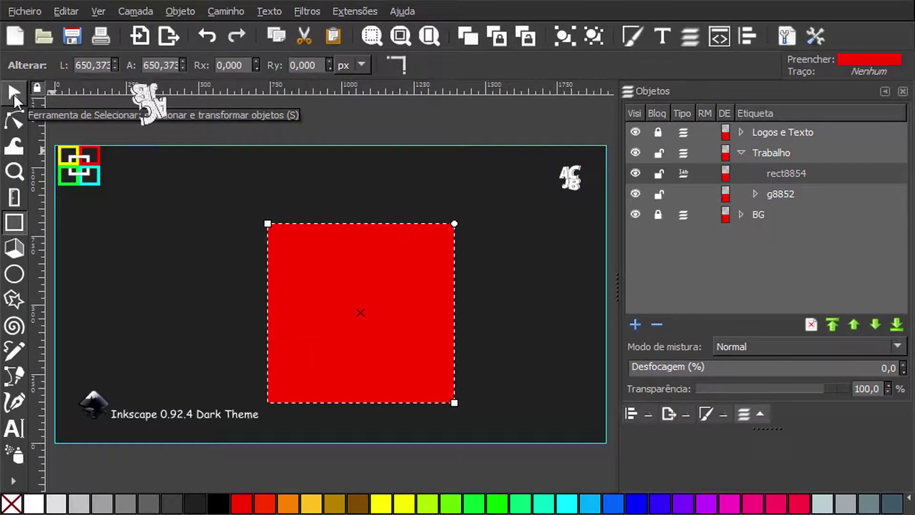
left_click(14, 94)
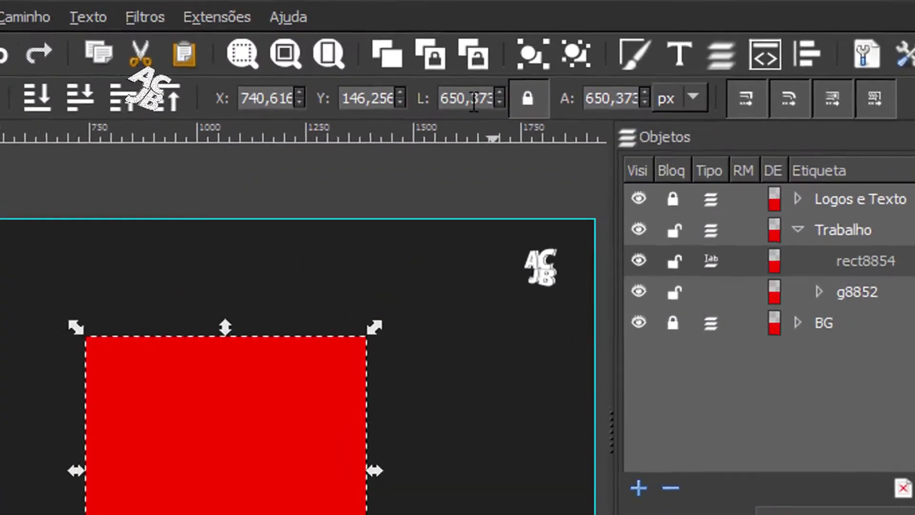
double_click(528, 65)
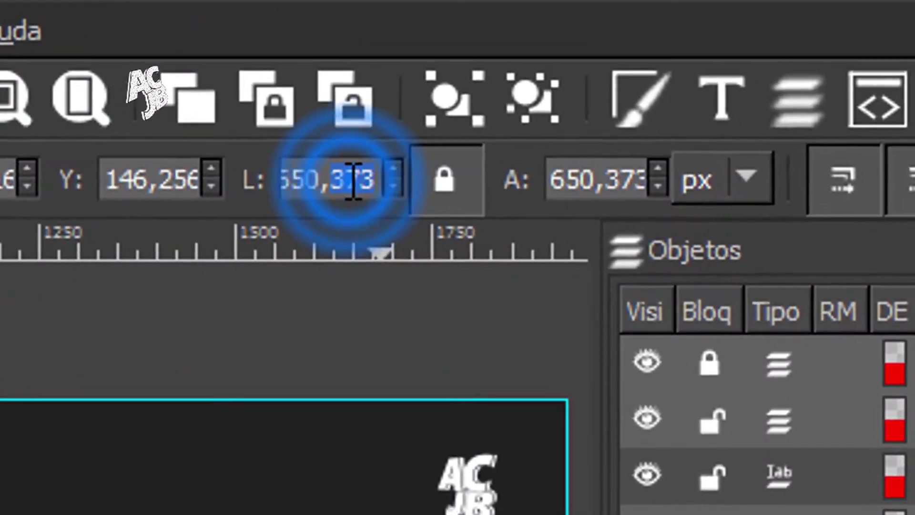
left_click(353, 181)
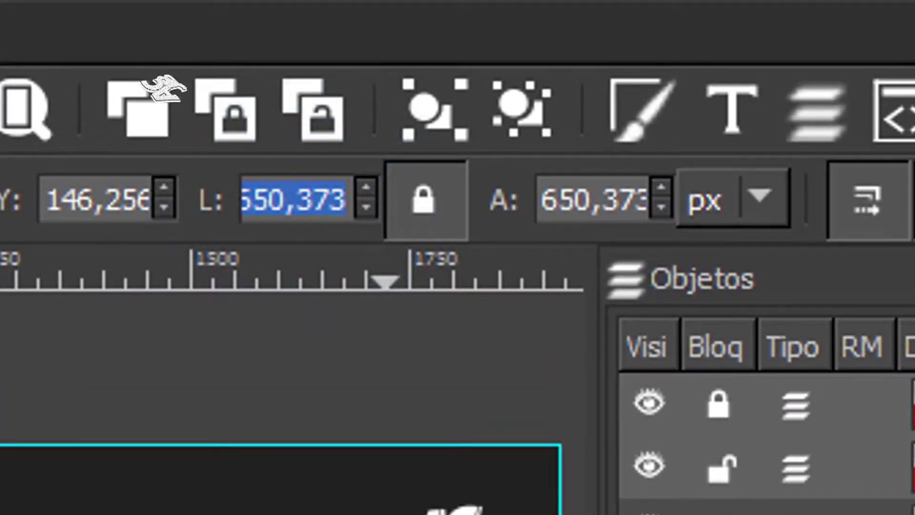
type("600")
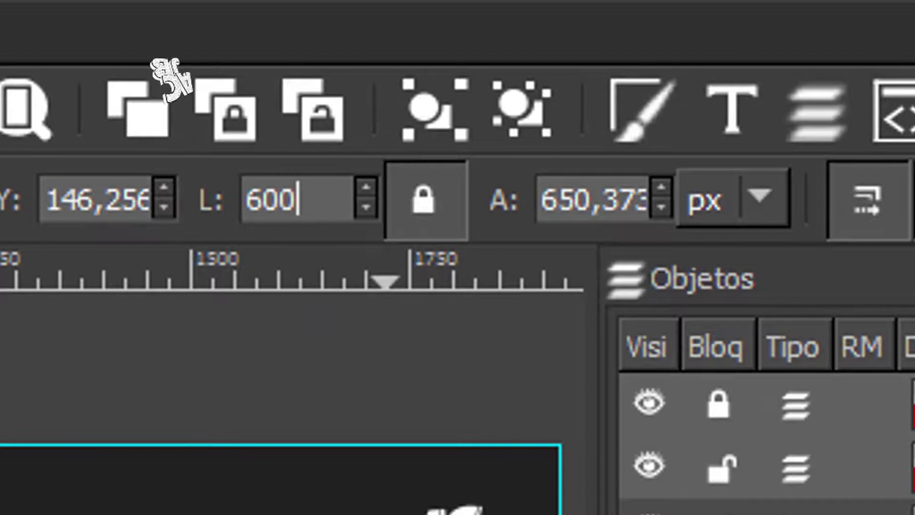
key("Return")
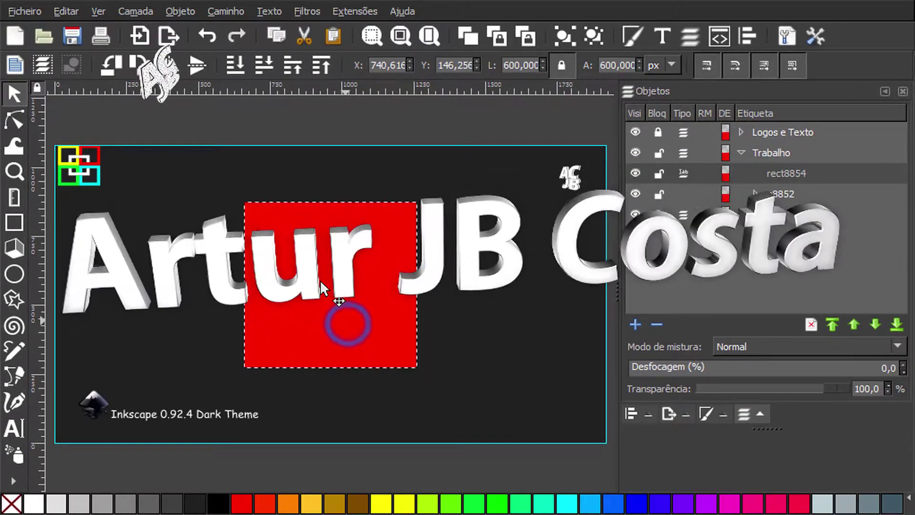
left_click(322, 290)
key("ctrl+d")
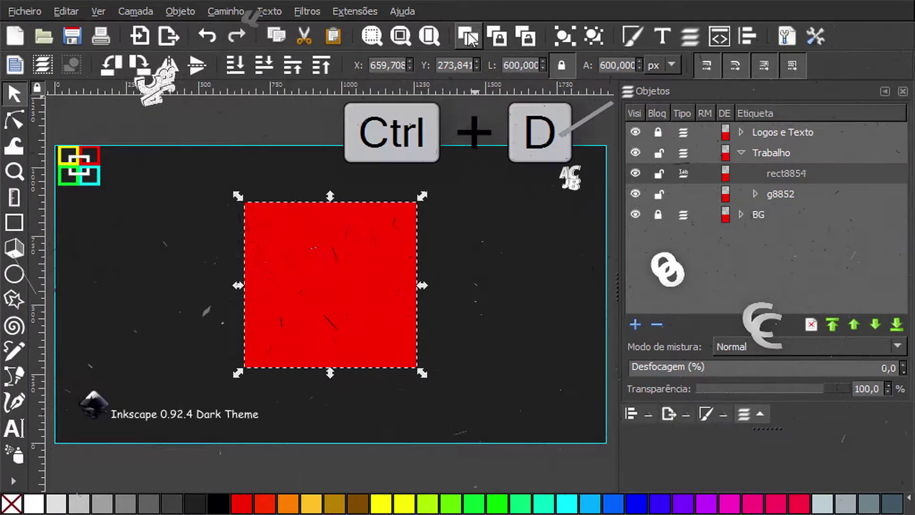
Fill the duplicate square white and shrink it around its centre to leave a red border.
left_click(43, 504)
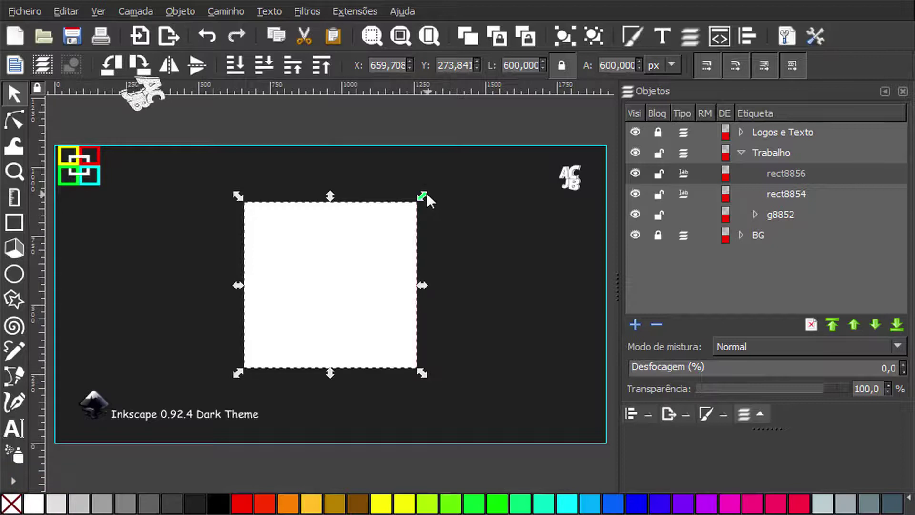
left_click_drag(424, 196, 406, 225)
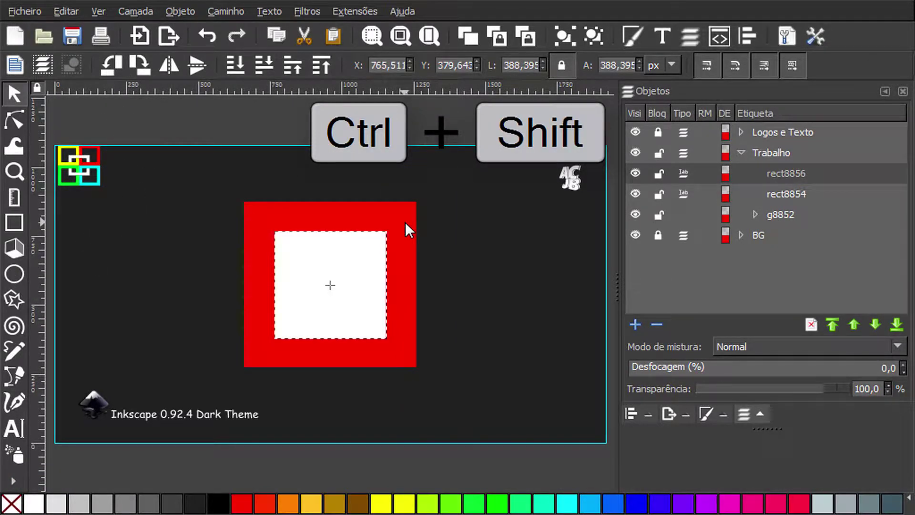
left_click_drag(405, 223, 401, 223)
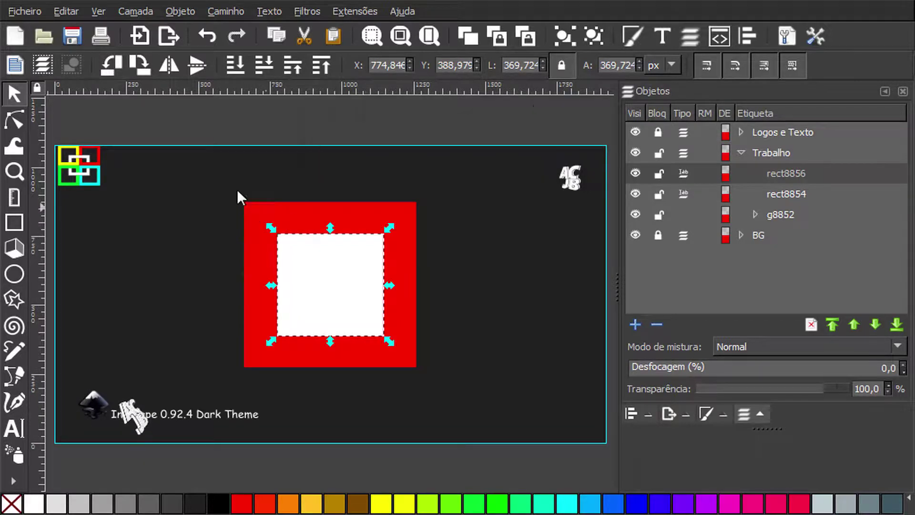
Lock the corner logo, then cut the white square from the red one with Path > Difference.
left_click_drag(215, 173, 467, 405)
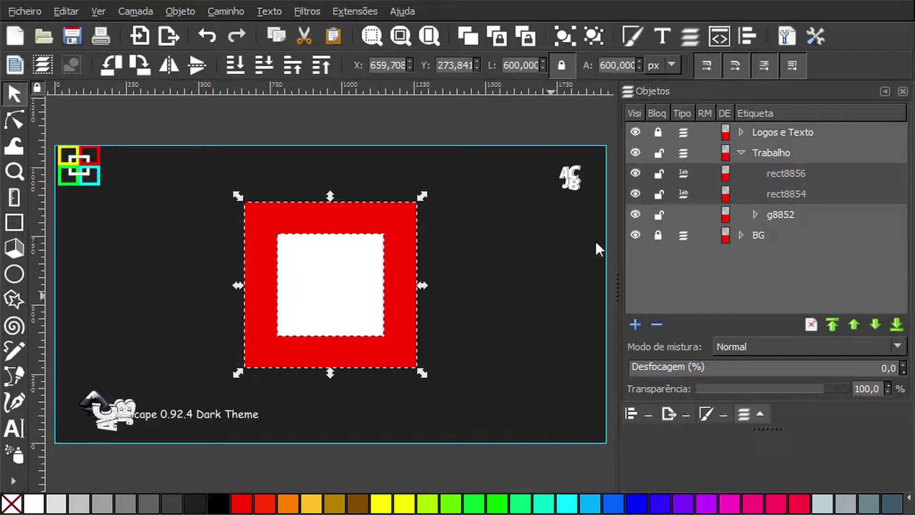
left_click(658, 214)
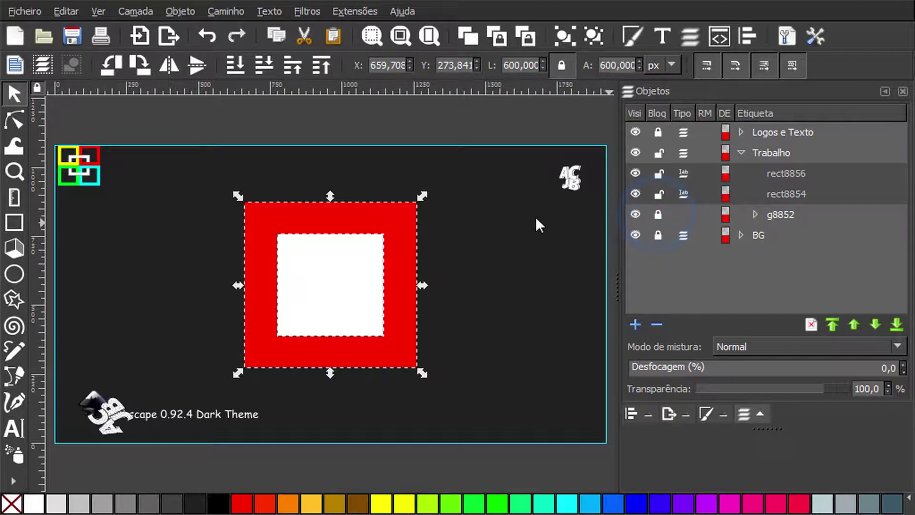
left_click(633, 214)
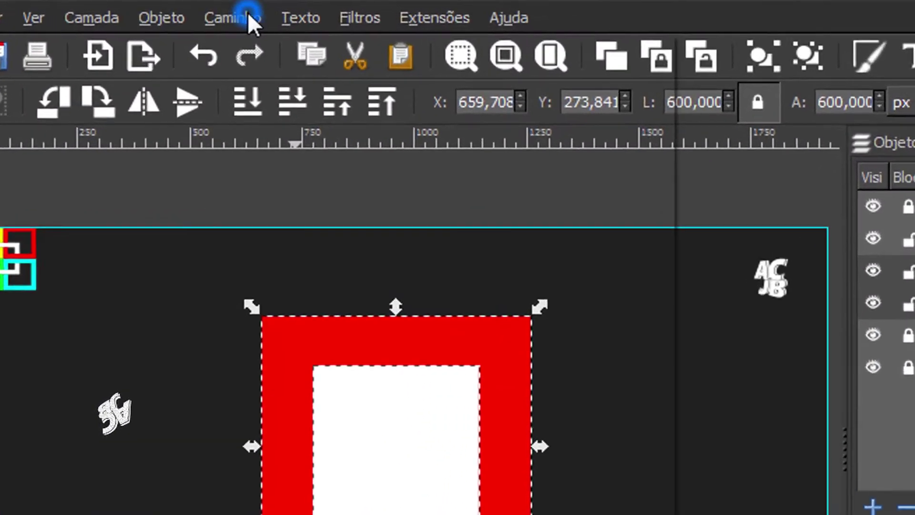
left_click(233, 12)
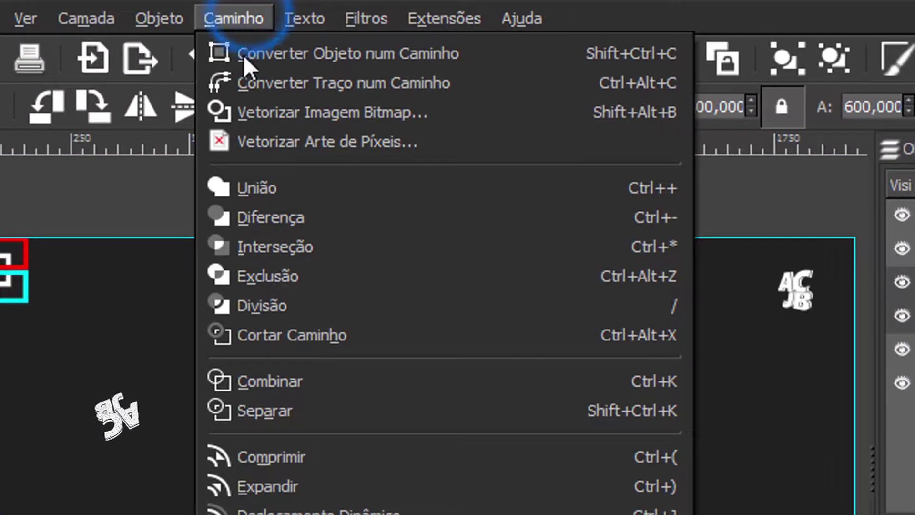
left_click(276, 214)
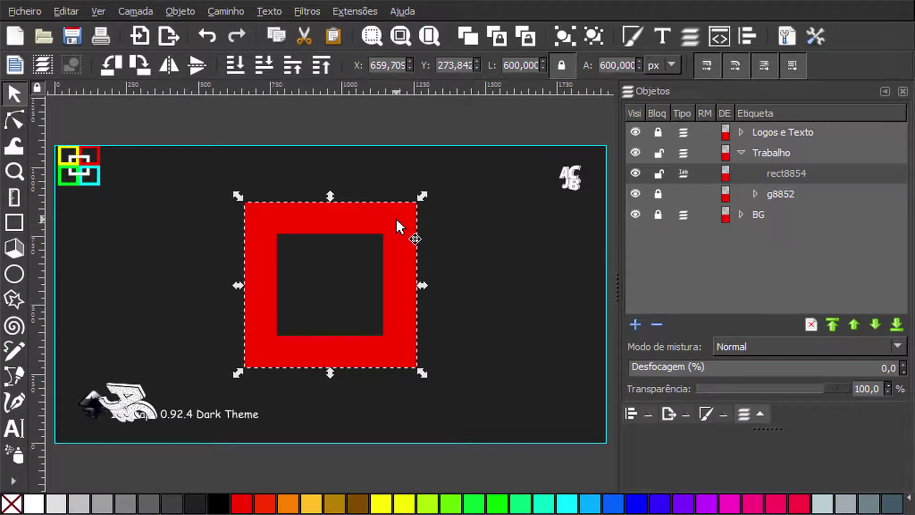
Shrink the red frame to about 441 px and move it up and left.
left_click(396, 218)
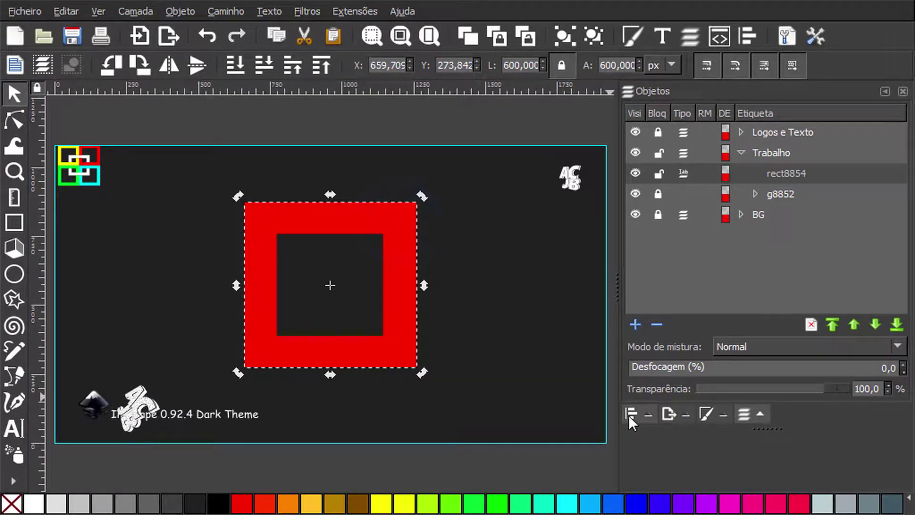
left_click(403, 251)
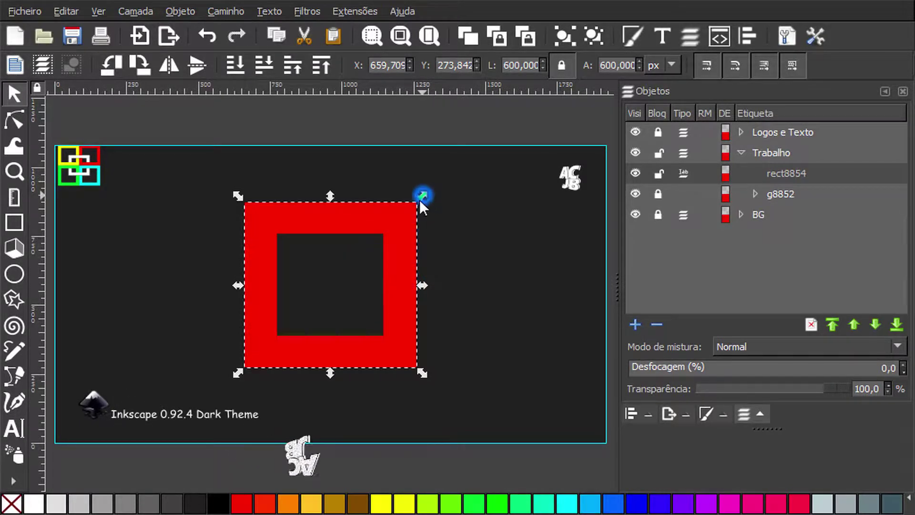
left_click_drag(422, 193, 377, 240)
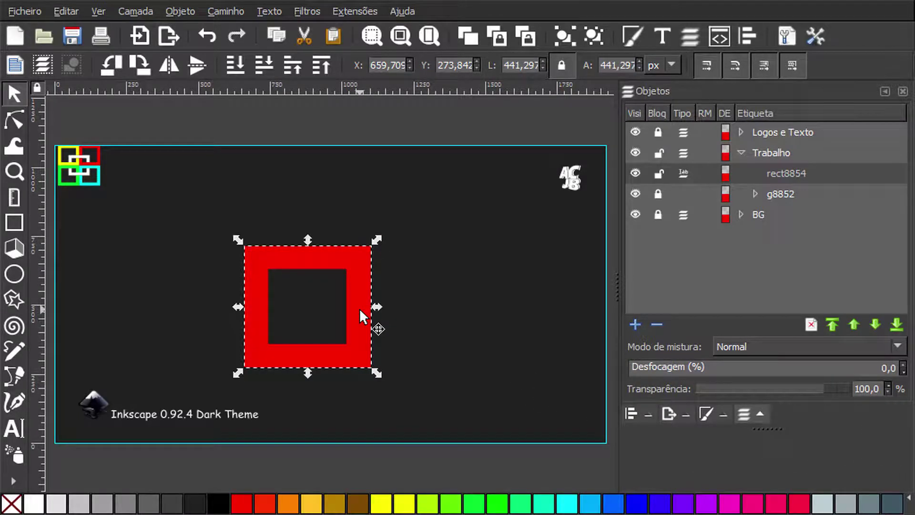
left_click_drag(359, 308, 319, 257)
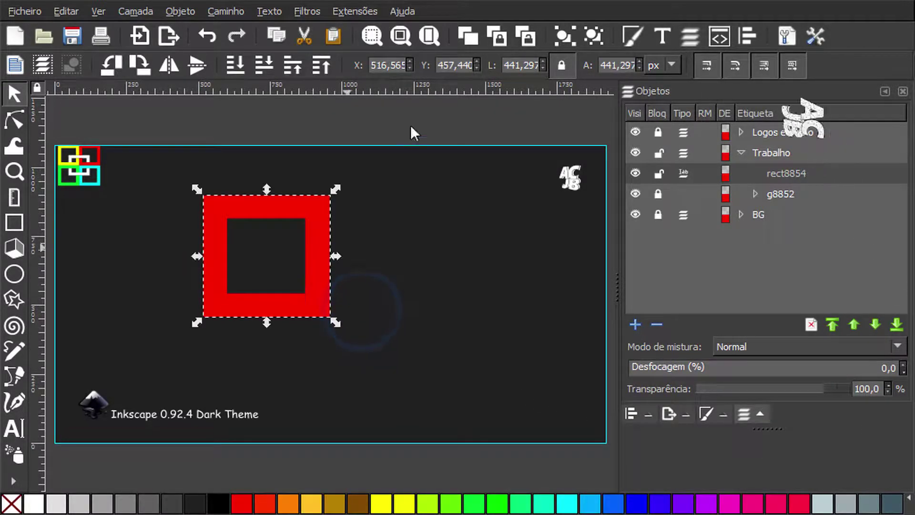
Duplicate the frame, fill the copy white, snap it beside the red one, and select both.
left_click(467, 34)
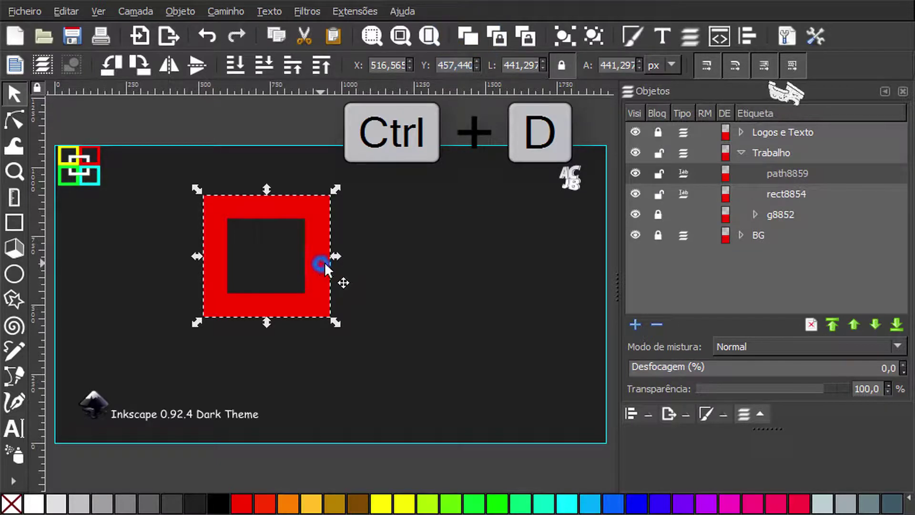
left_click_drag(326, 269, 356, 265)
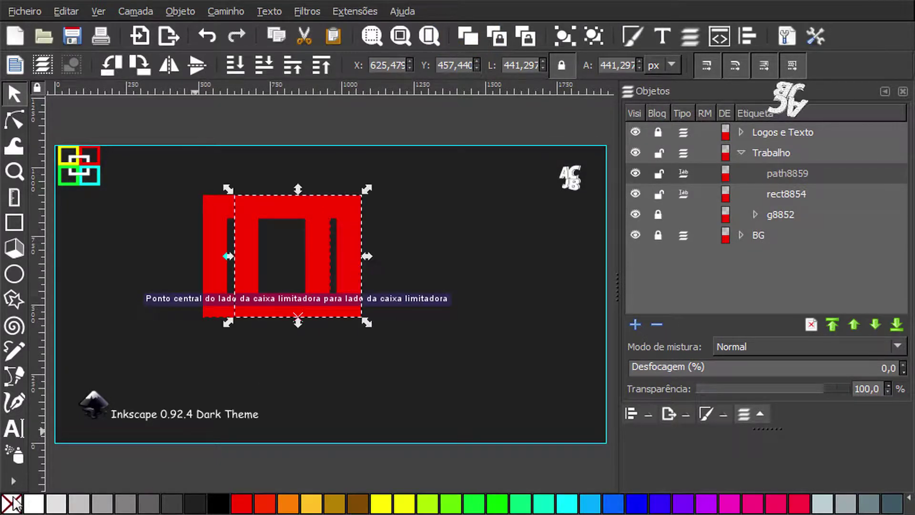
left_click(33, 503)
left_click_drag(368, 270, 454, 261)
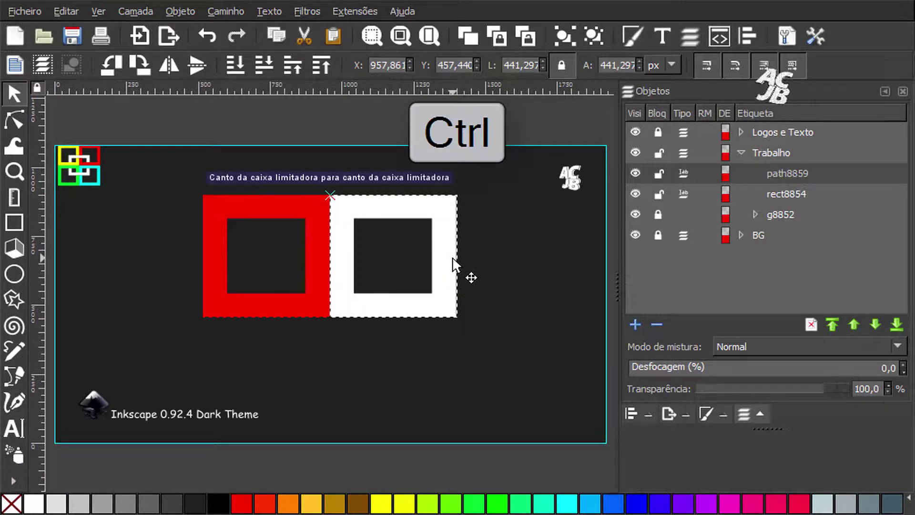
left_click(445, 372)
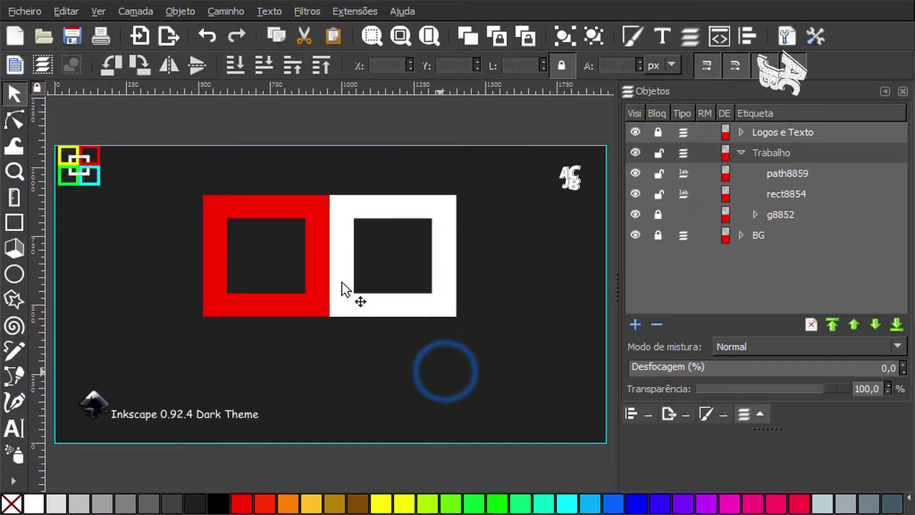
mouse_move(182, 162)
left_mouse_down()
mouse_move(460, 337)
mouse_move(494, 347)
left_mouse_up()
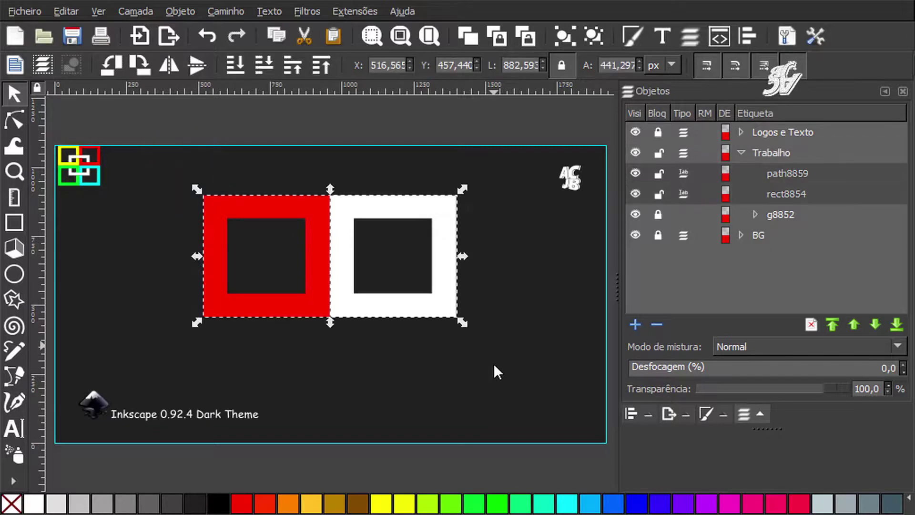
Duplicate the red-white pair, flip it horizontally, and place it directly below the originals.
key("ctrl+d")
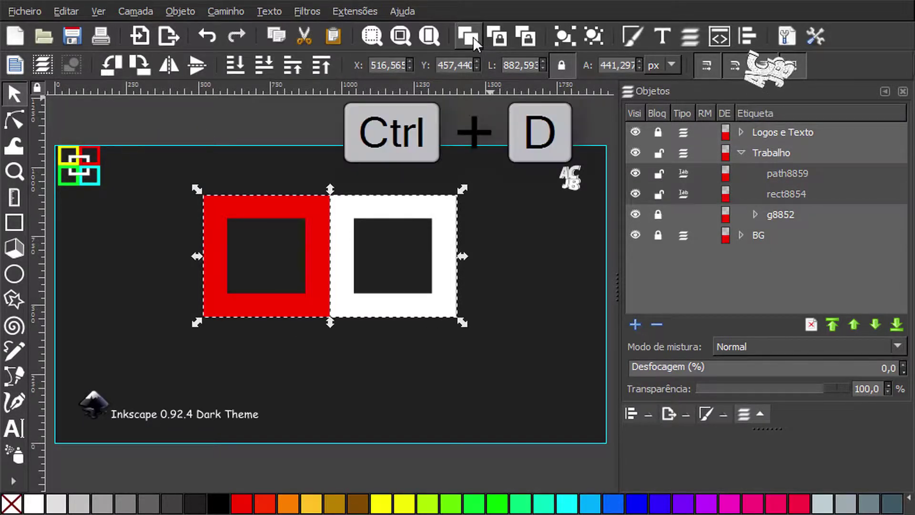
left_click(473, 36)
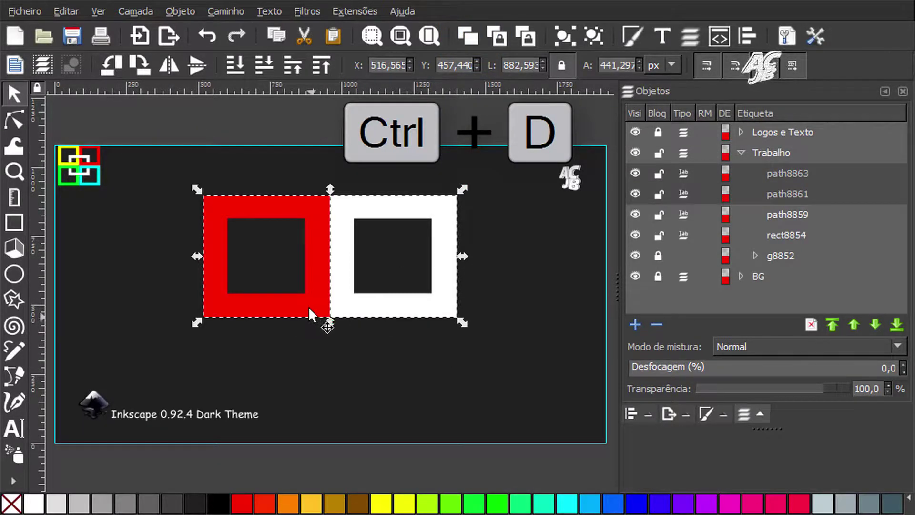
left_click(168, 66)
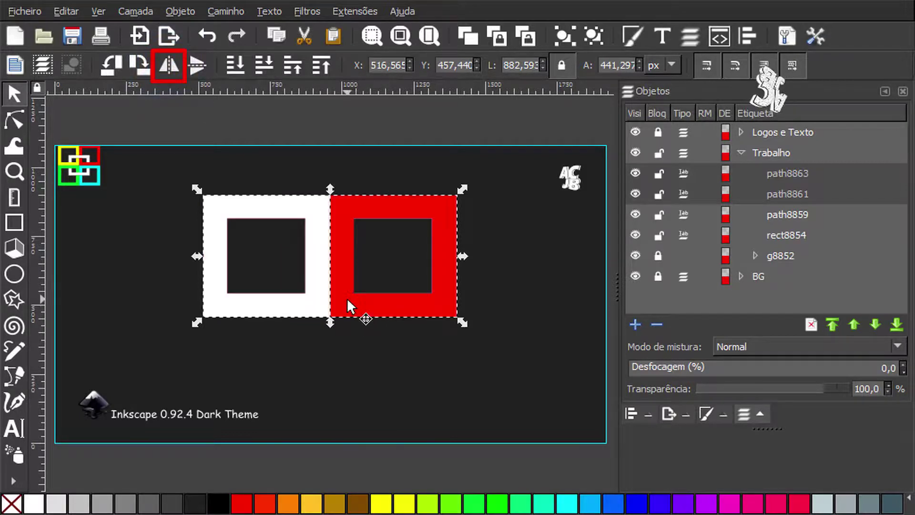
left_click_drag(347, 300, 344, 430)
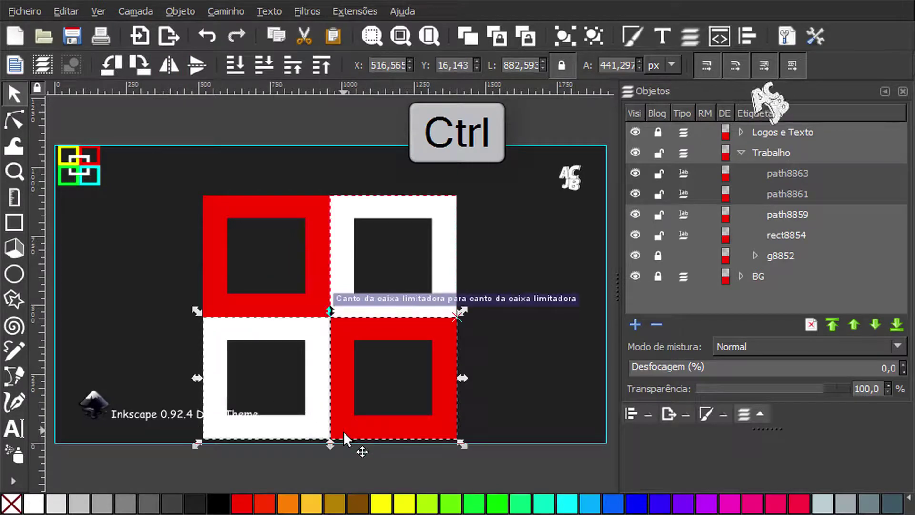
Select all four frames and move the 2×2 checker up on the page.
left_click(565, 343)
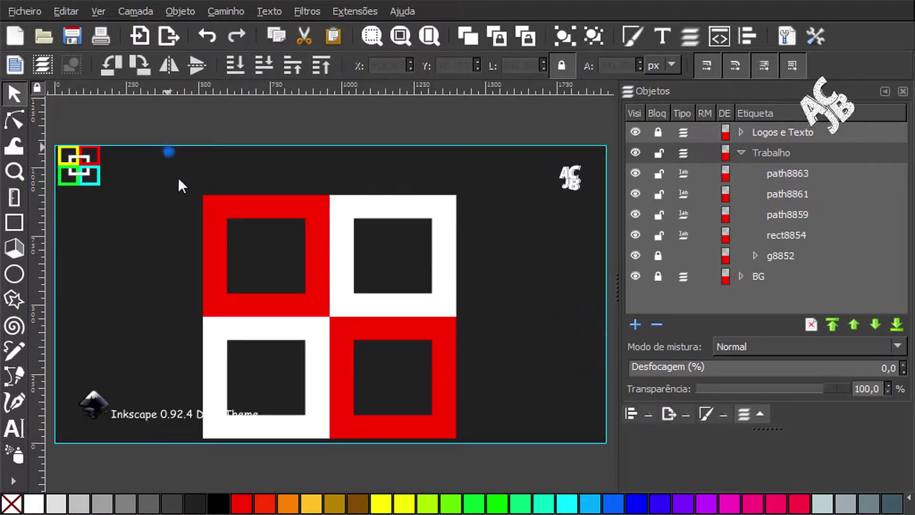
left_click_drag(169, 151, 503, 466)
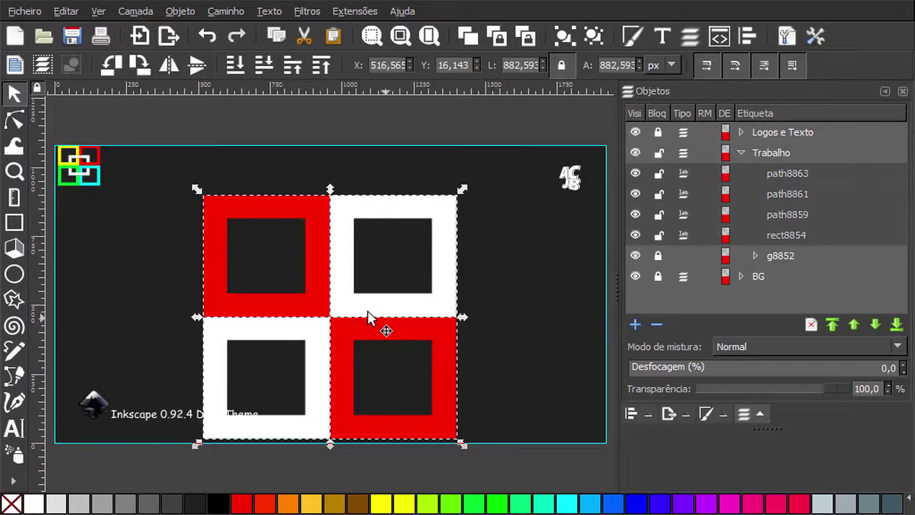
mouse_move(367, 311)
left_mouse_down()
mouse_move(366, 275)
mouse_move(391, 276)
left_mouse_up()
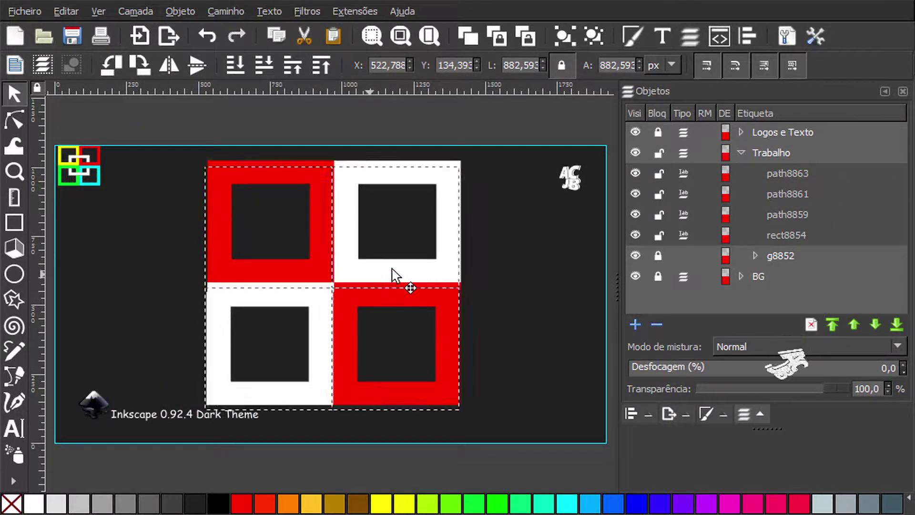
left_click(528, 342)
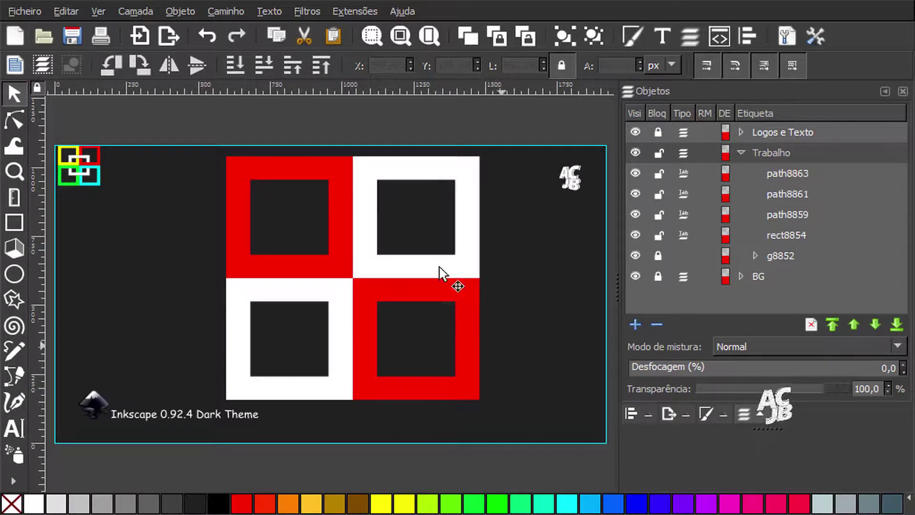
Duplicate the top-right white frame, colour it yellow, and centre it on the page with Align and Distribute.
left_click(377, 178)
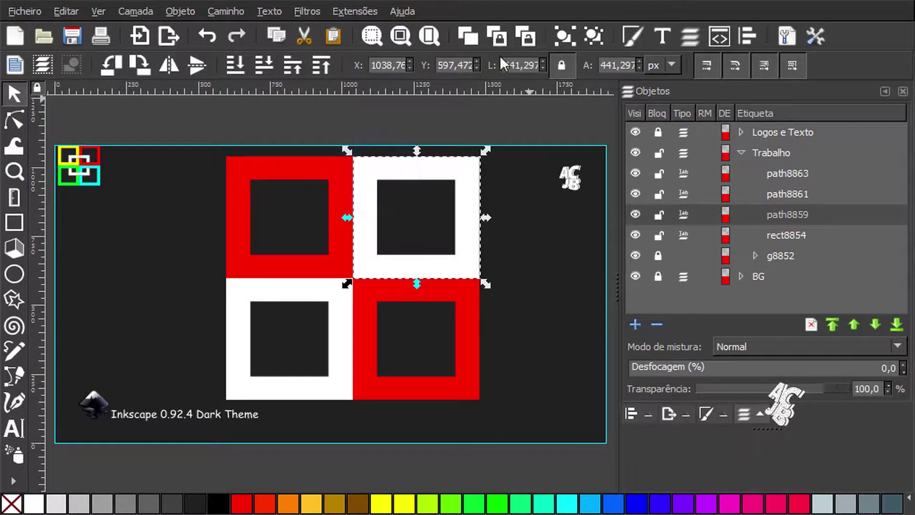
key("ctrl+d")
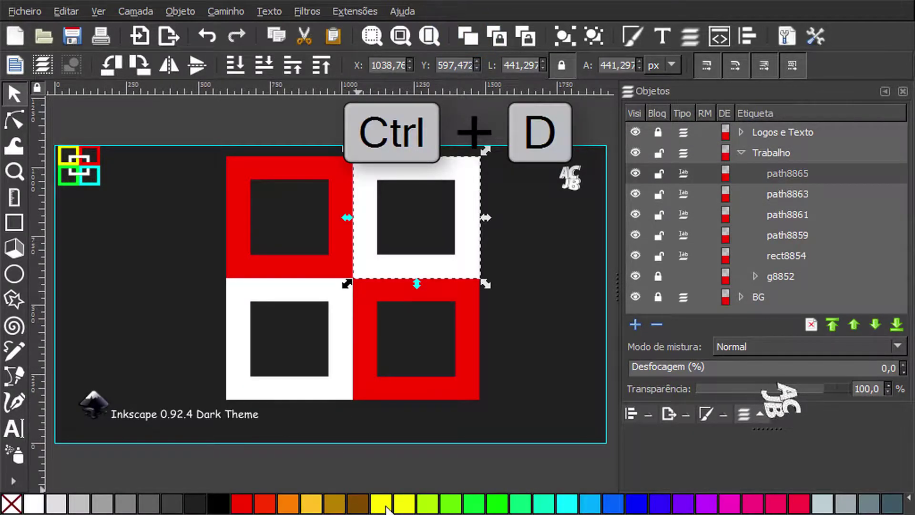
left_click(384, 504)
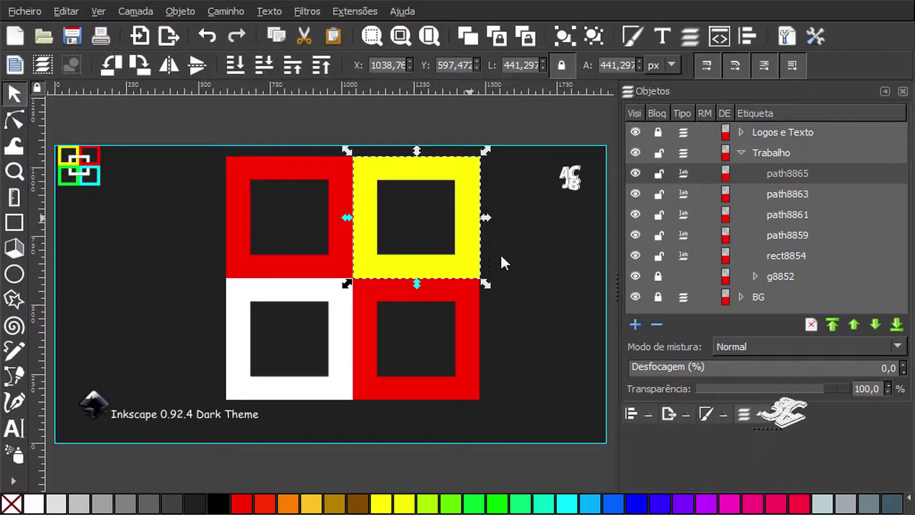
left_click(632, 415)
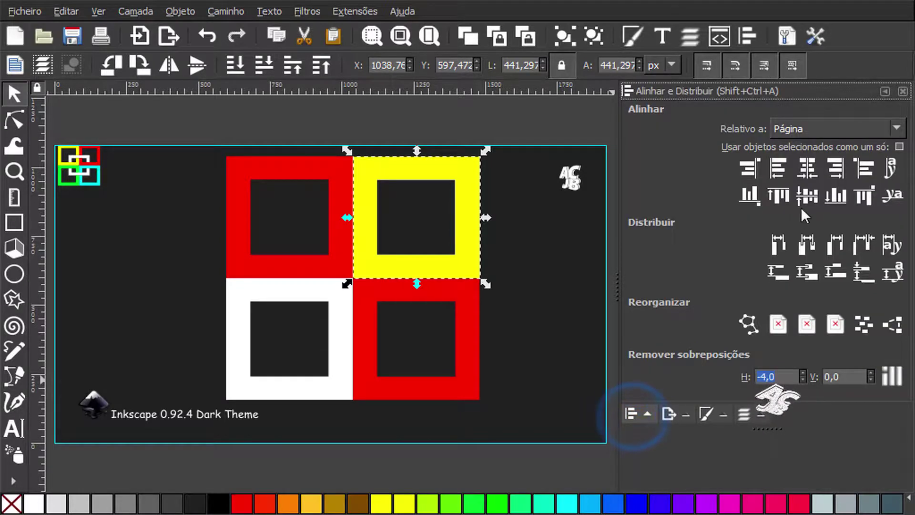
left_click(813, 165)
left_click(808, 195)
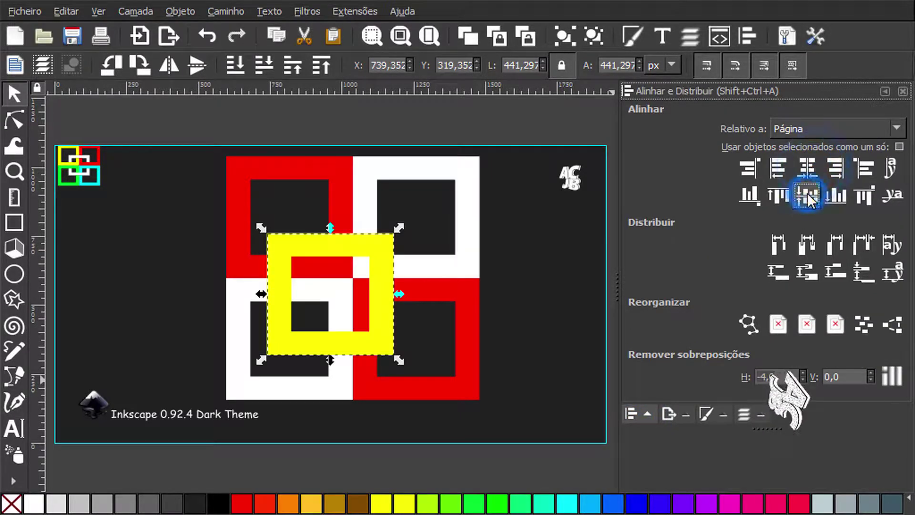
Group all the frames and centre the group horizontally on the page.
left_click(281, 169)
left_click(457, 176, "shift")
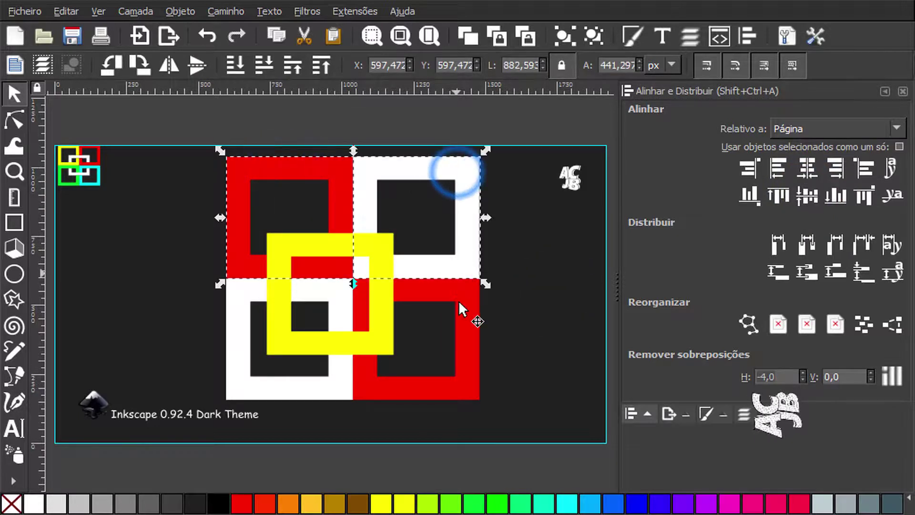
left_click(470, 370, "shift")
left_click(258, 392, "shift")
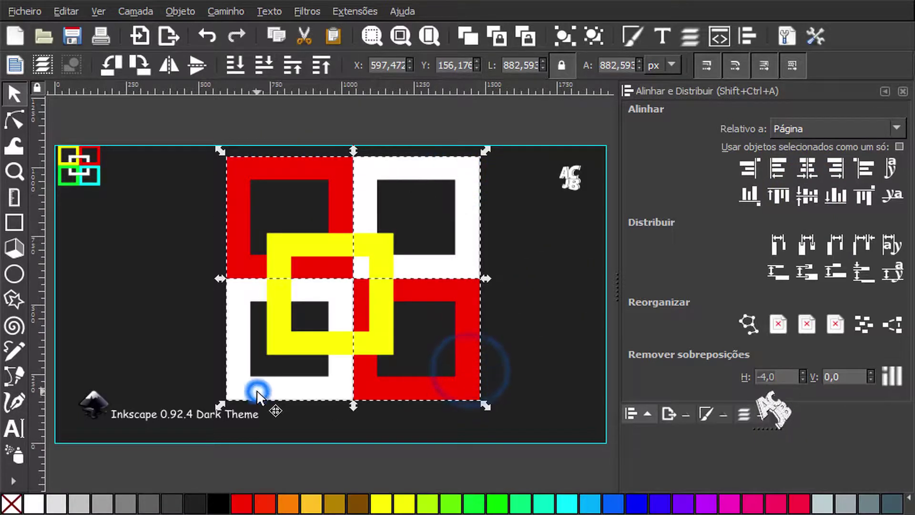
left_click(561, 37)
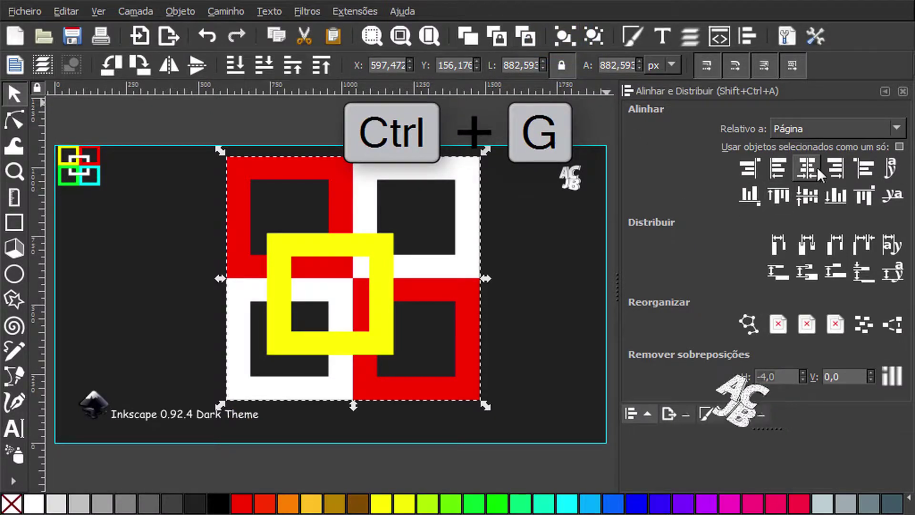
left_click(807, 194)
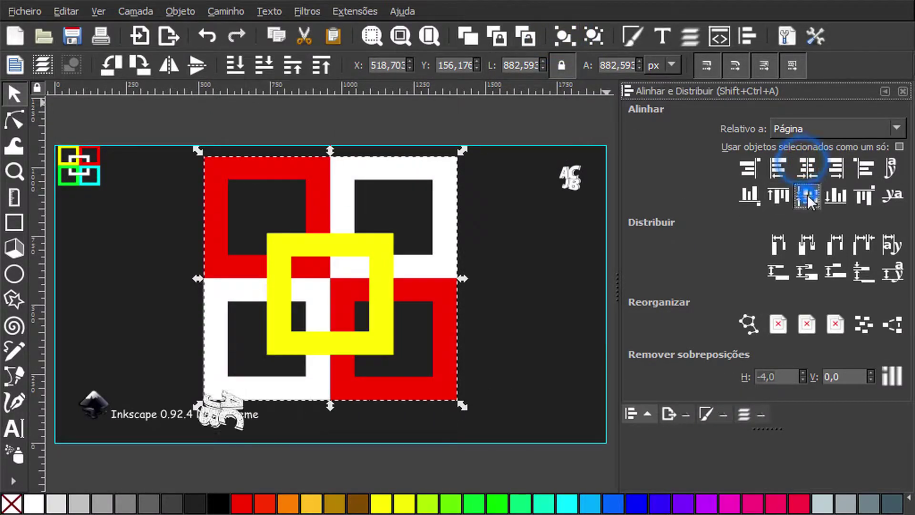
left_click(564, 298)
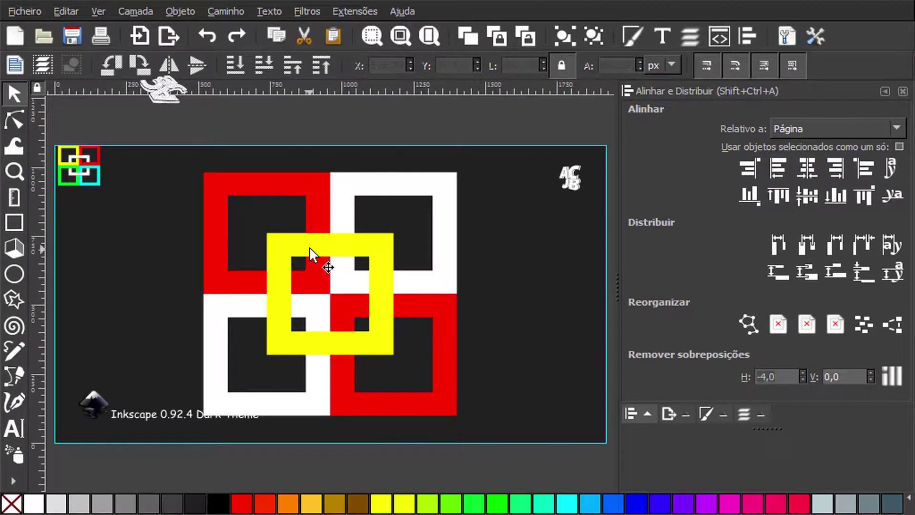
Ungroup the frame arrangement with Ctrl+Shift+G and rubber-band select all the frames.
left_click(285, 186)
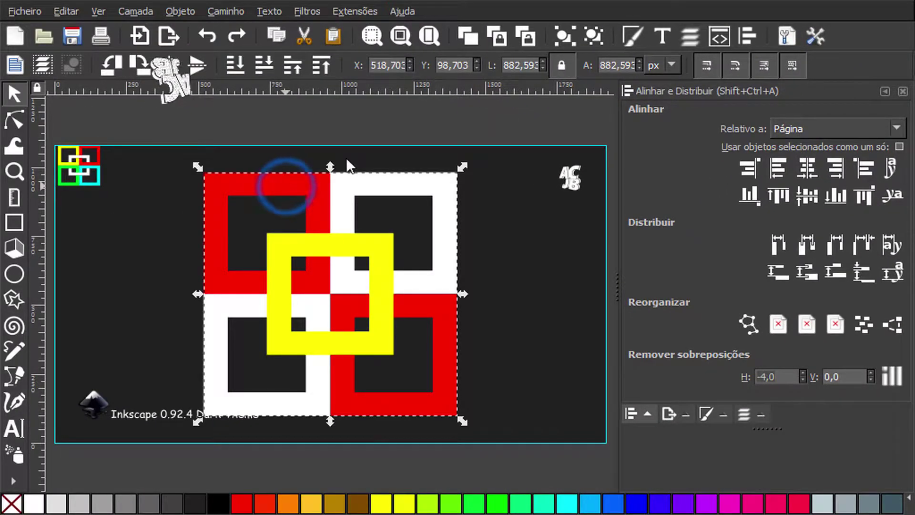
key("ctrl+shift+g")
left_click(593, 36)
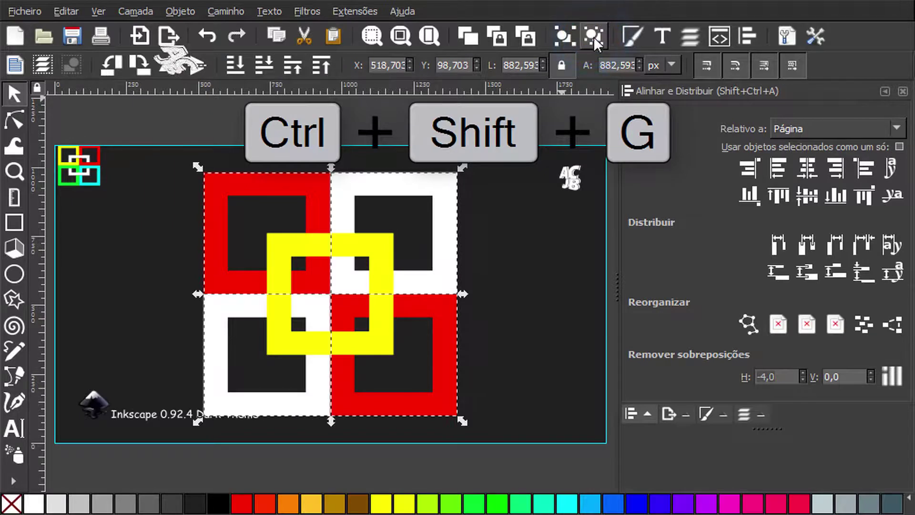
left_click(107, 209)
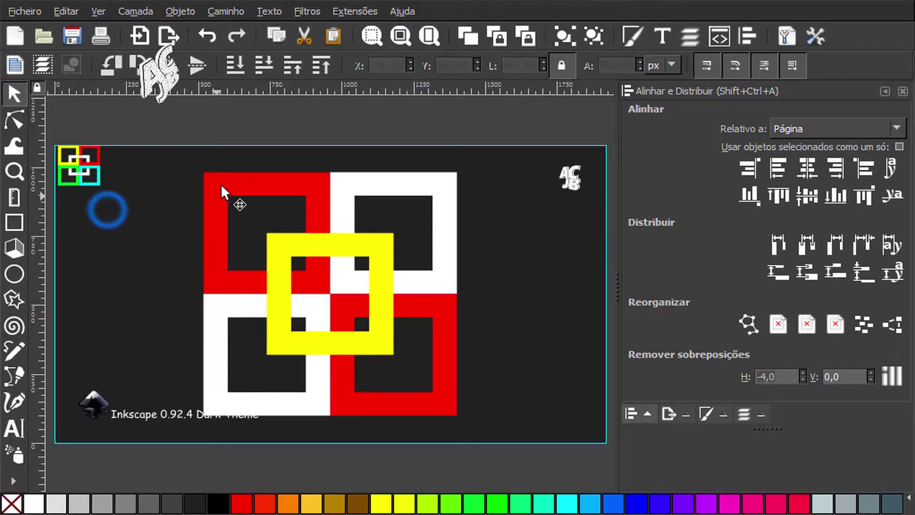
left_click(221, 184)
left_click(174, 204)
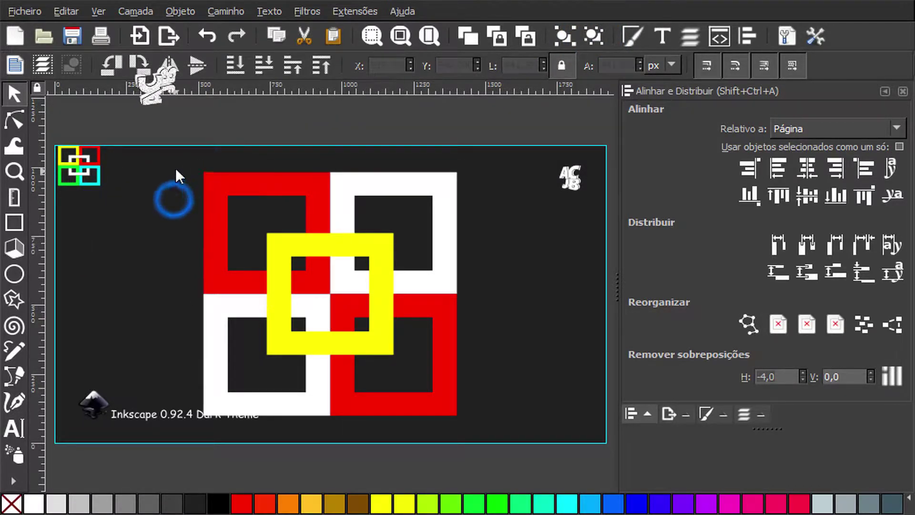
left_click_drag(179, 155, 501, 428)
Combine the selected frames into a single path.
left_click(238, 11)
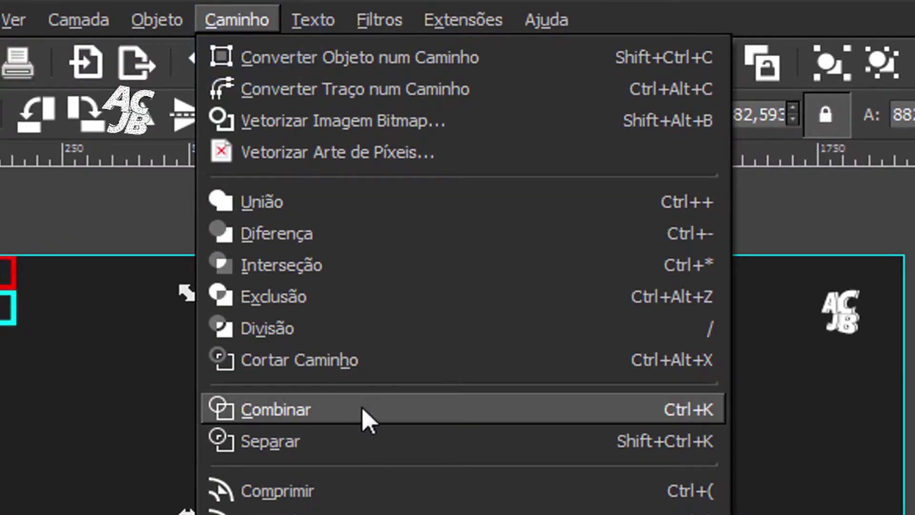
left_click(368, 408)
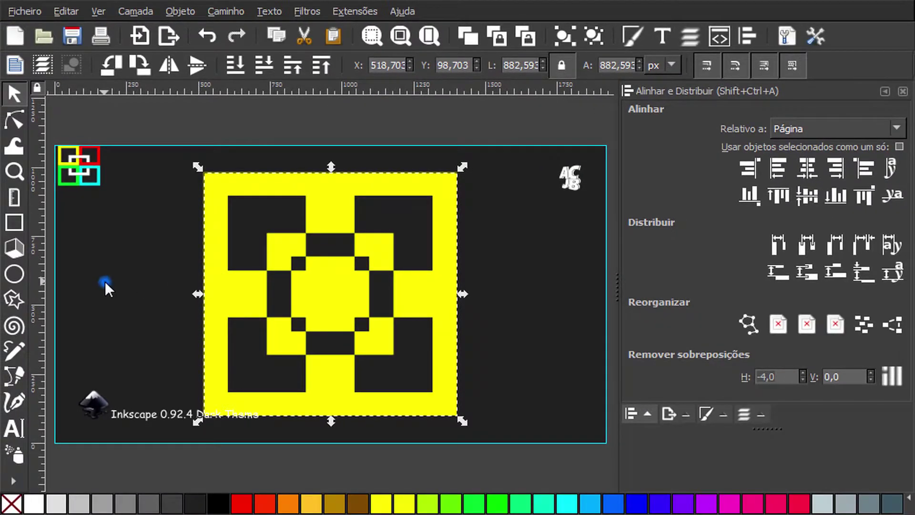
left_click(105, 281)
Draw a large white rectangle over the pattern, lower it to the bottom, and select both.
left_click(12, 225)
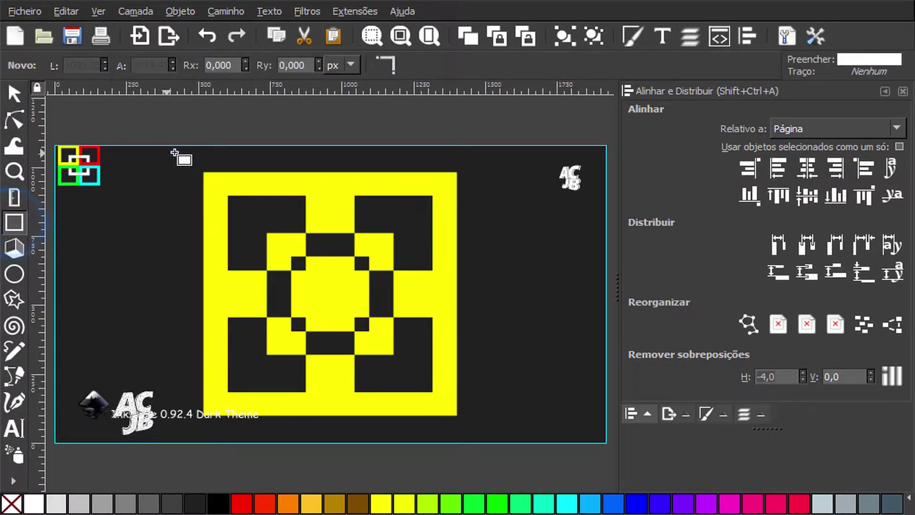
left_click_drag(174, 153, 490, 432)
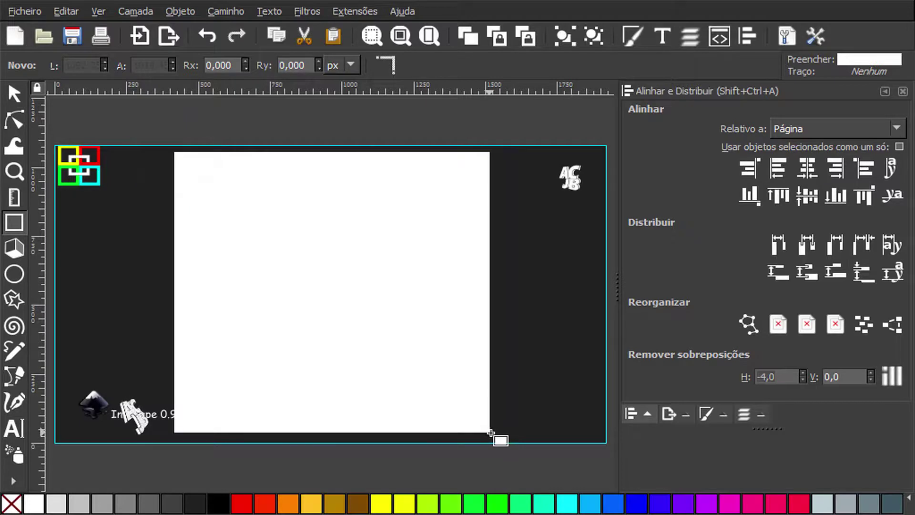
left_click(12, 96)
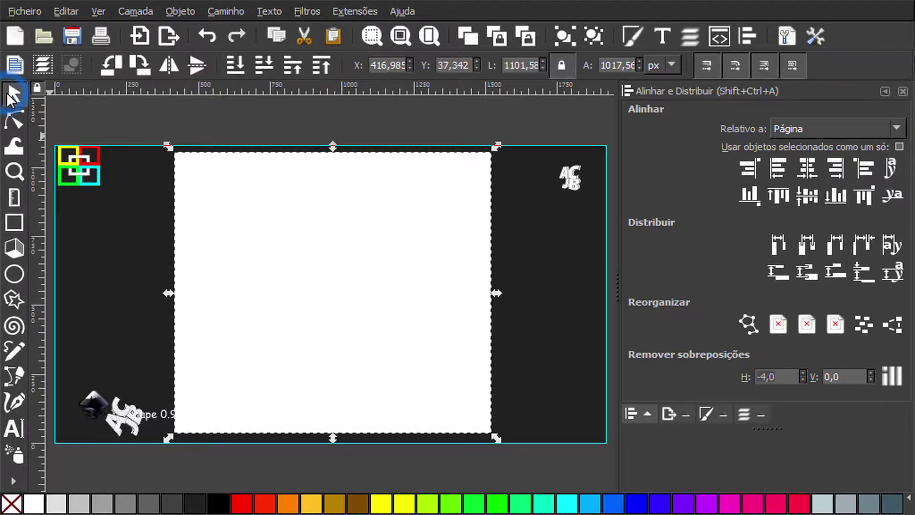
left_click(234, 69)
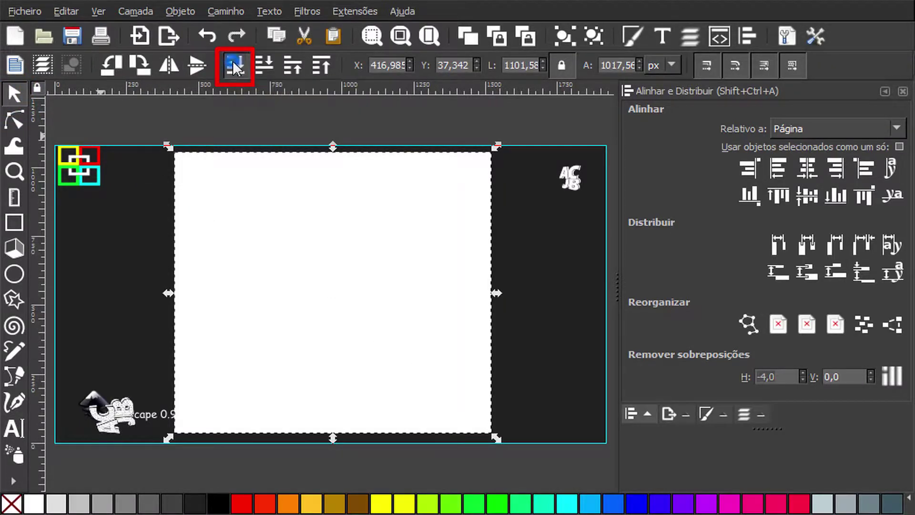
left_click(152, 221)
mouse_move(147, 126)
left_mouse_down()
mouse_move(489, 452)
mouse_move(525, 455)
left_mouse_up()
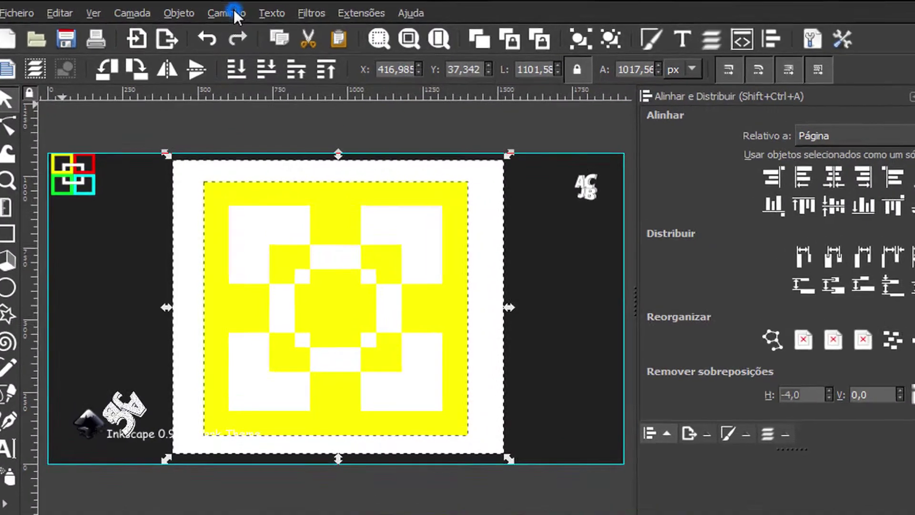
Split the white rectangle with Path > Division and delete its outer border piece.
left_click(233, 10)
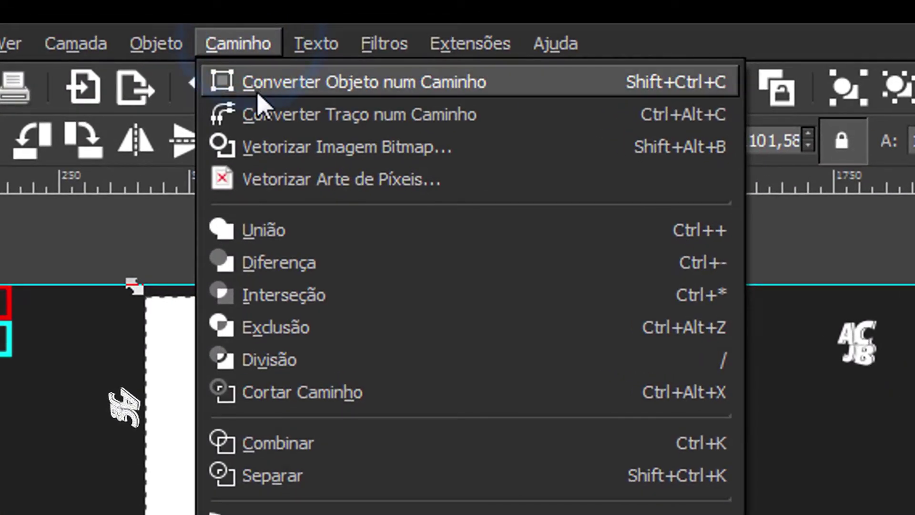
left_click(381, 367)
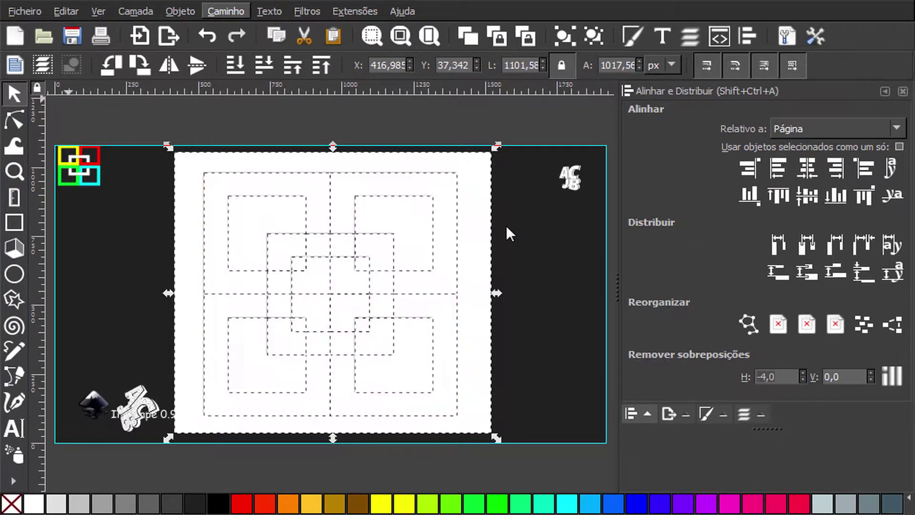
left_click(506, 225)
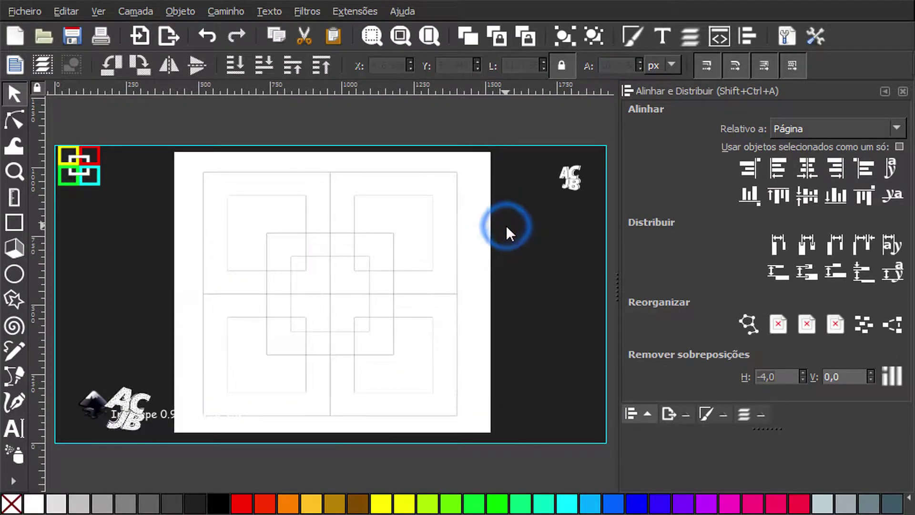
left_click(480, 219)
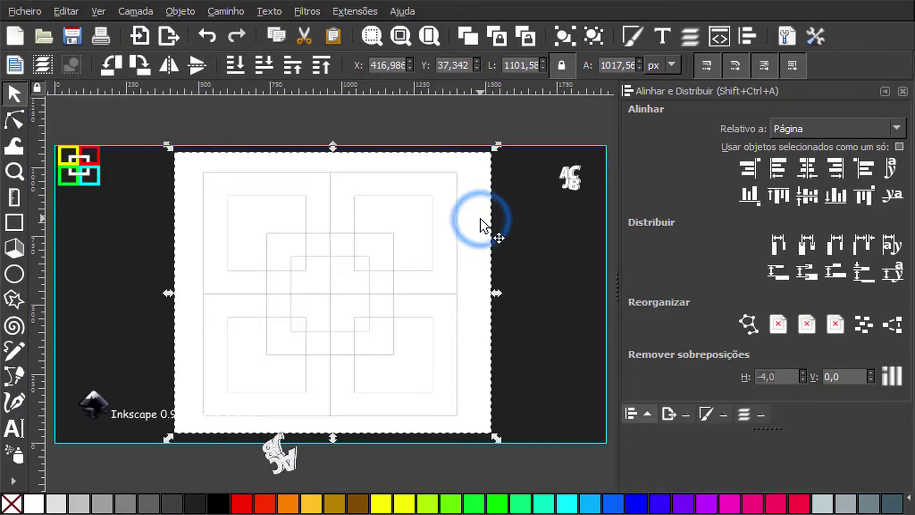
key("Delete")
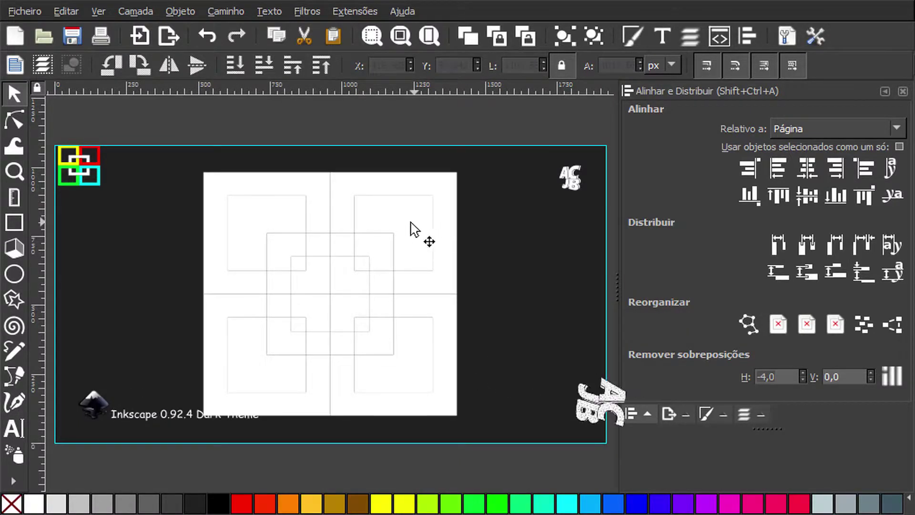
Delete the four large inner corner squares: upper-right, upper-left, lower-left and lower-right.
left_click(409, 221)
key("Delete")
left_click(256, 211)
key("Delete")
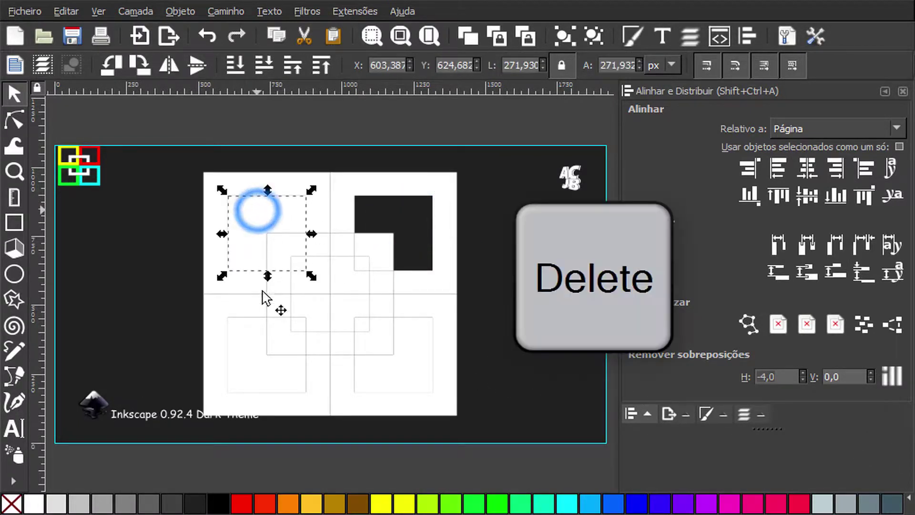
left_click(244, 351)
key("Delete")
left_click(400, 372)
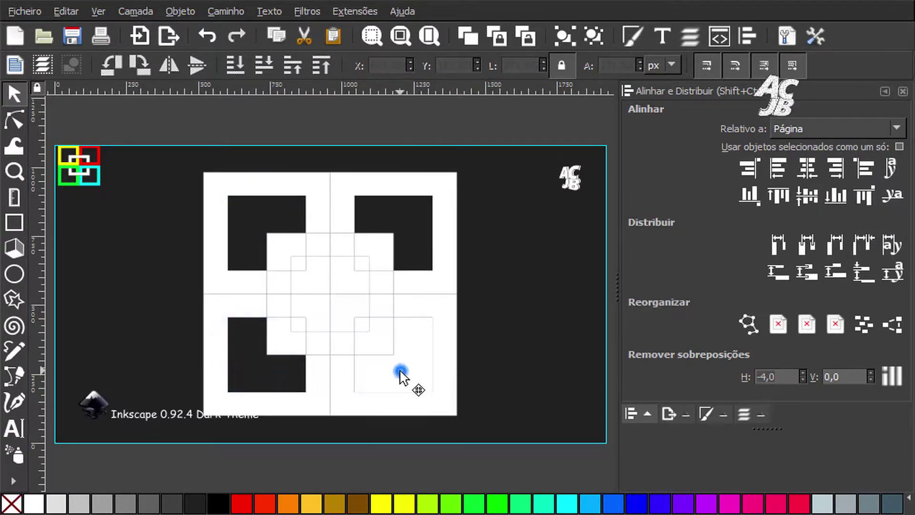
key("Delete")
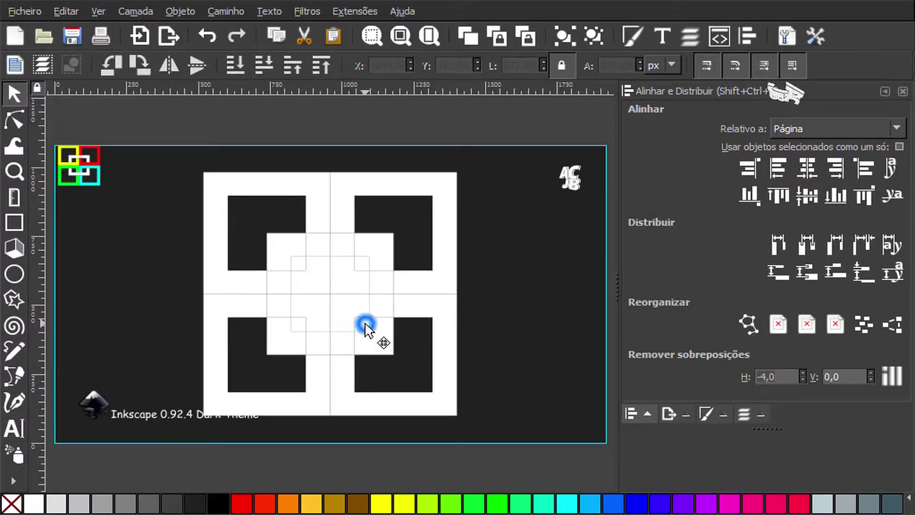
Undo the accidental deletion of the small centre square to restore it.
left_click(367, 328)
key("Delete")
key("ctrl+z")
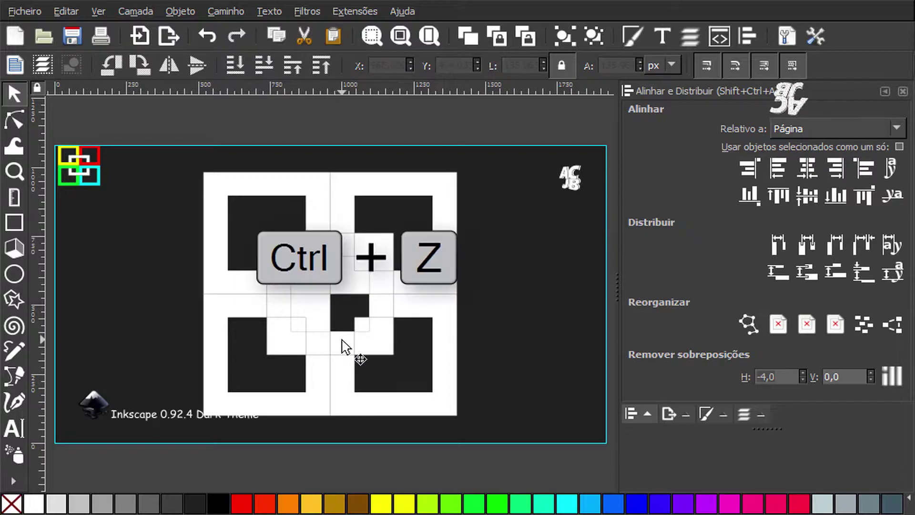
key("ctrl+z")
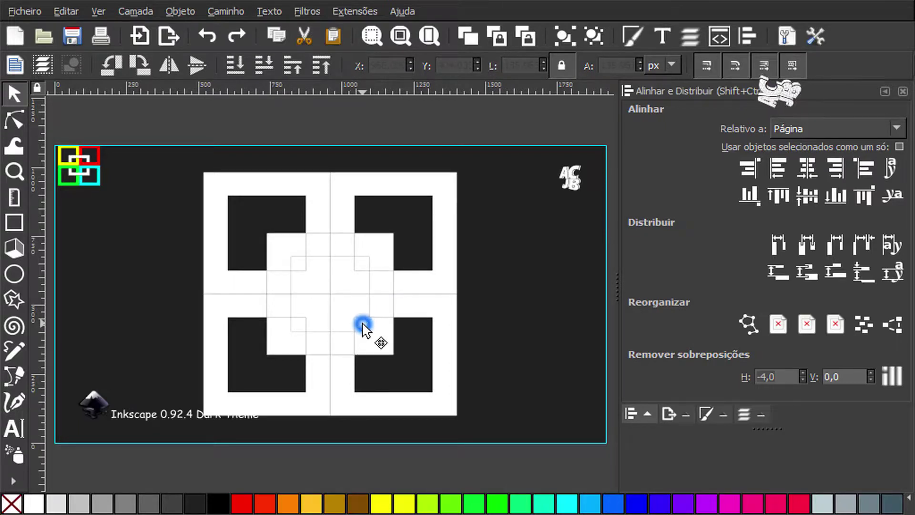
left_click(362, 326)
left_click(493, 355)
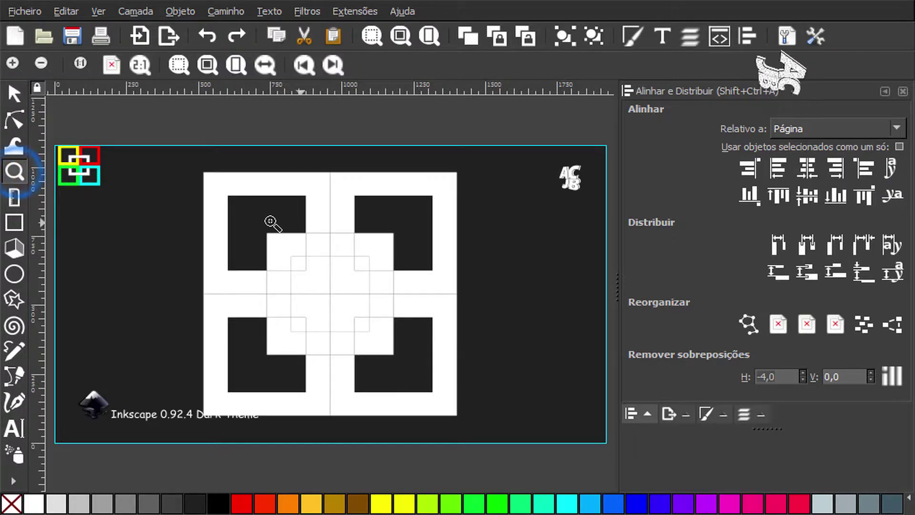
Delete the four small squares at the lower-right, lower-left, upper-left and upper-right inner corners.
left_click_drag(256, 219, 427, 387)
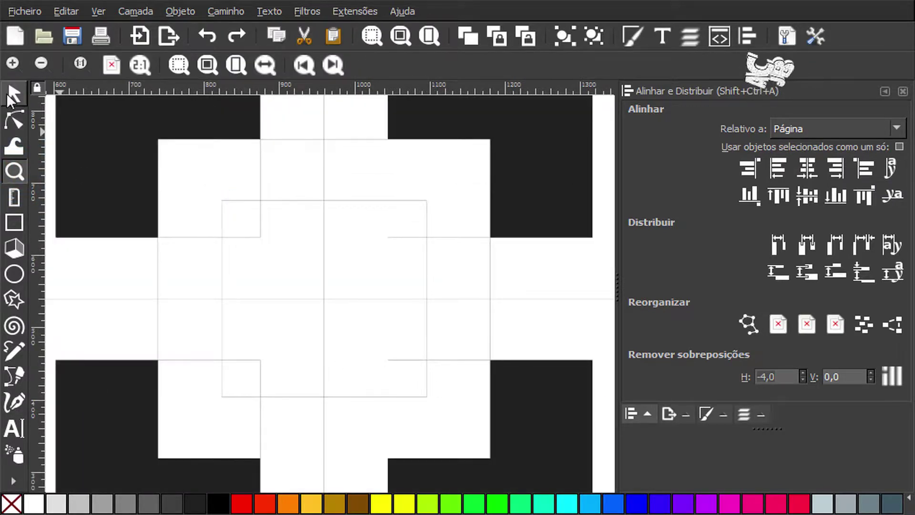
left_click(12, 97)
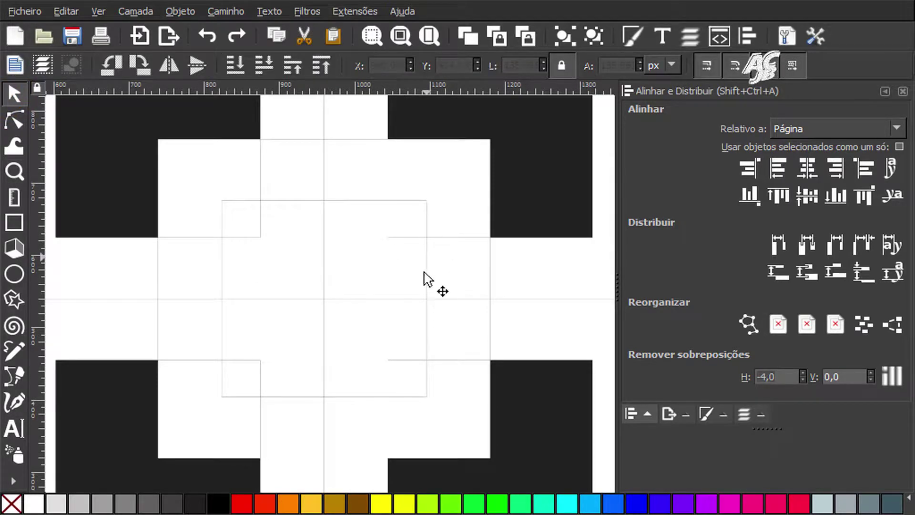
left_click(413, 379)
key("Delete")
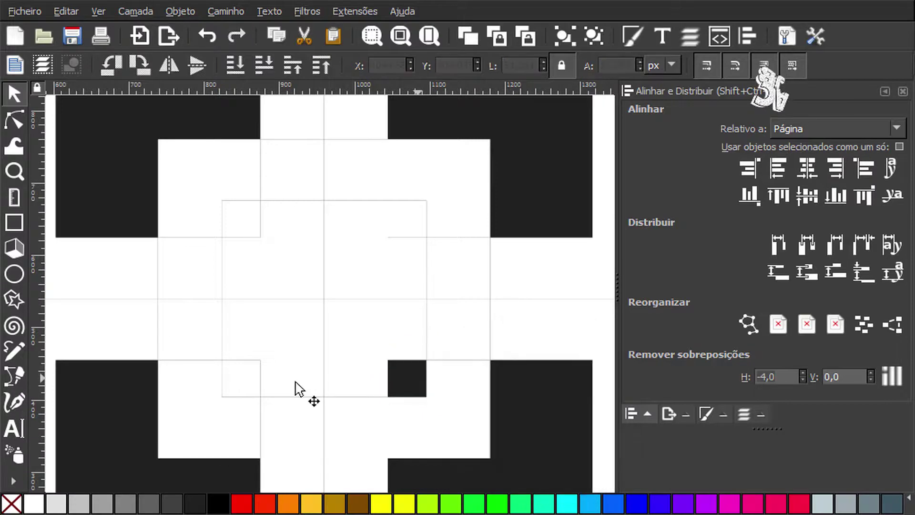
left_click(250, 376)
key("Delete")
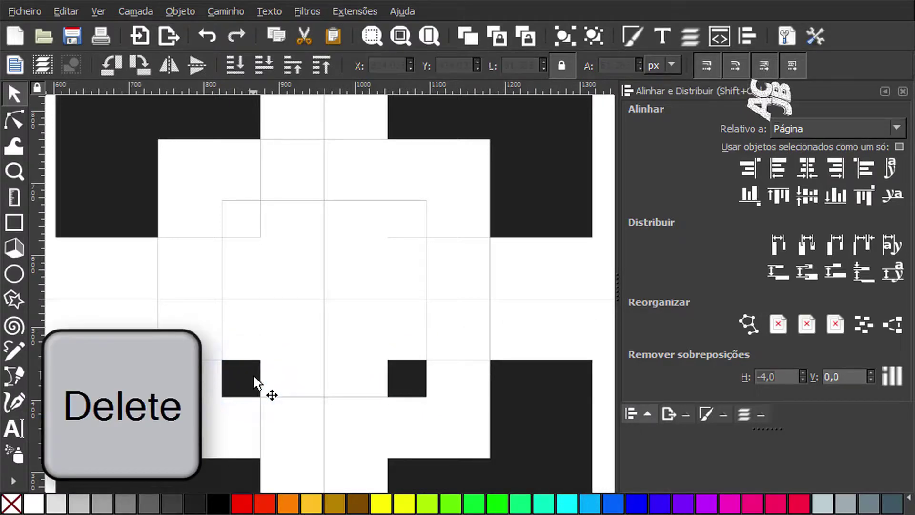
left_click(241, 217)
key("Delete")
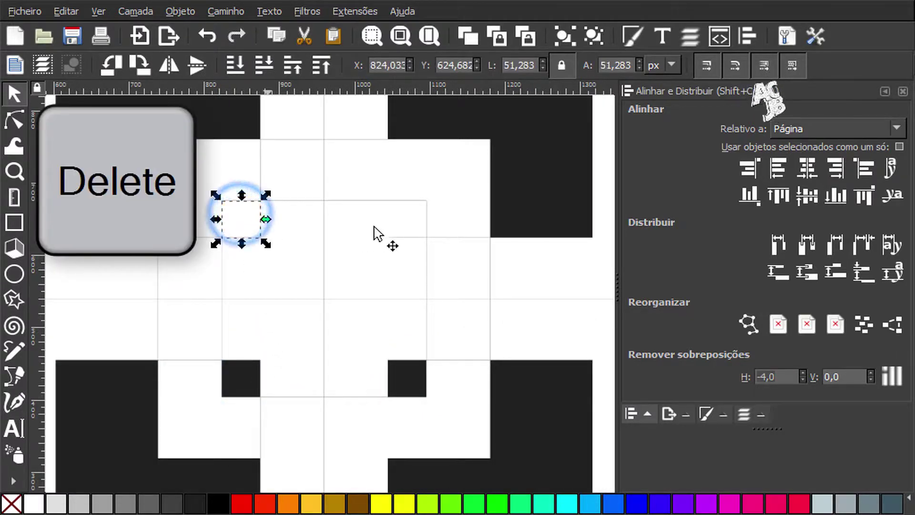
left_click(410, 219)
key("Delete")
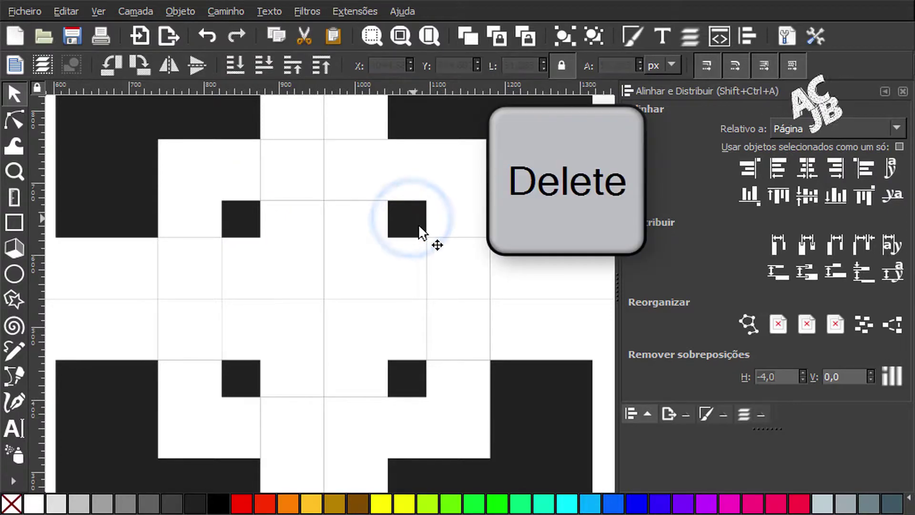
left_click(428, 38)
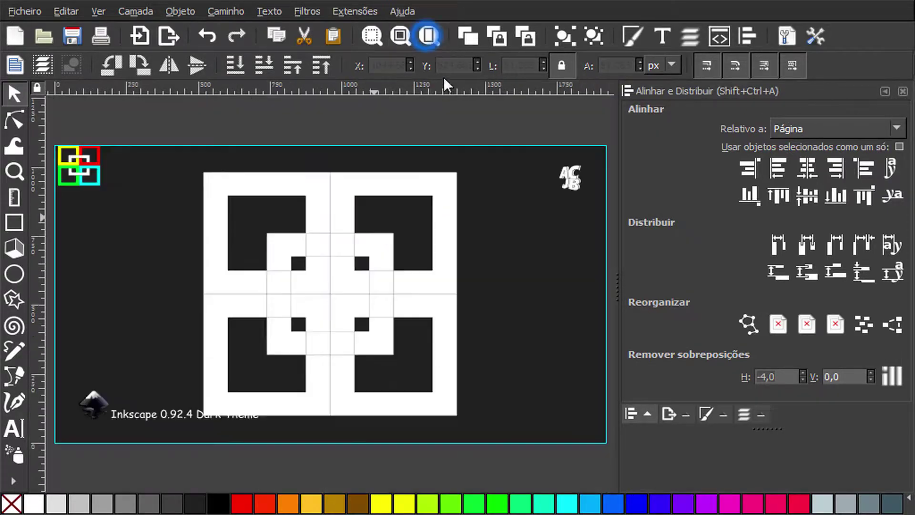
left_click(502, 248)
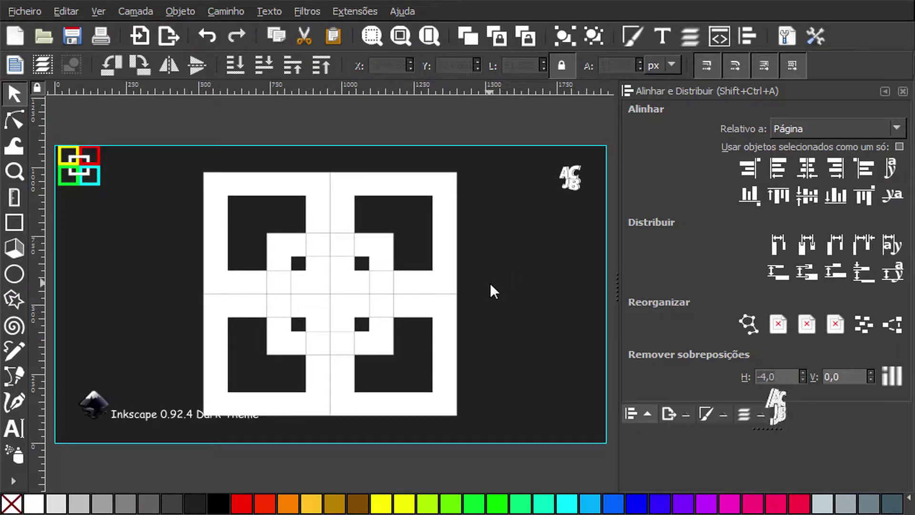
Fill the four corner pieces of the centre frame yellow.
left_click(284, 242)
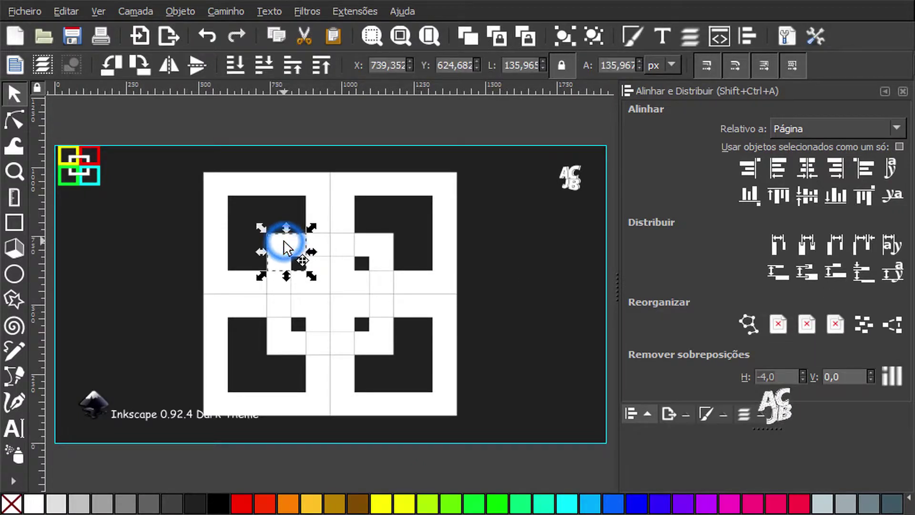
left_click(378, 250, "shift")
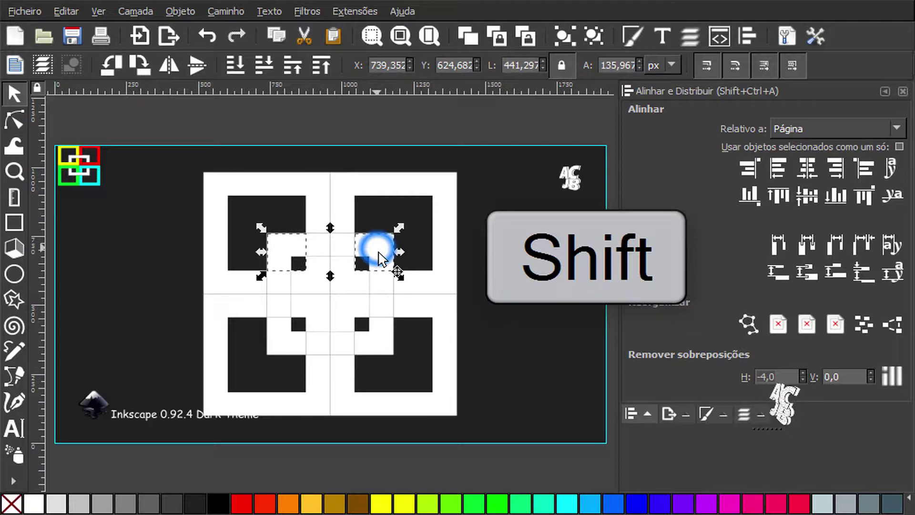
left_click(387, 345, "shift")
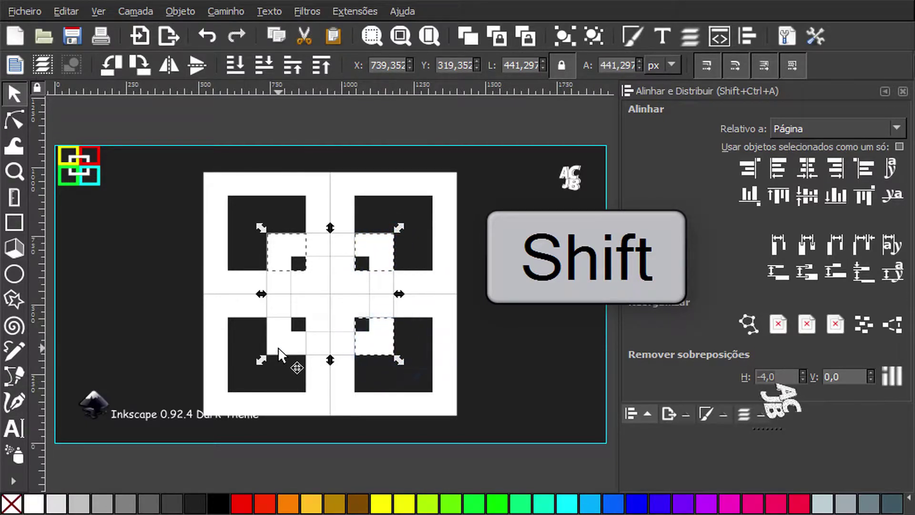
left_click(278, 347, "shift")
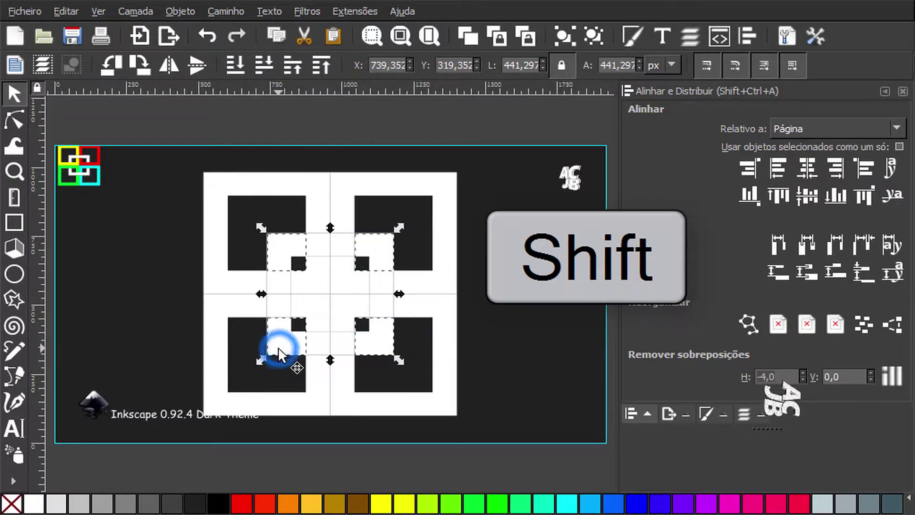
left_click(383, 504)
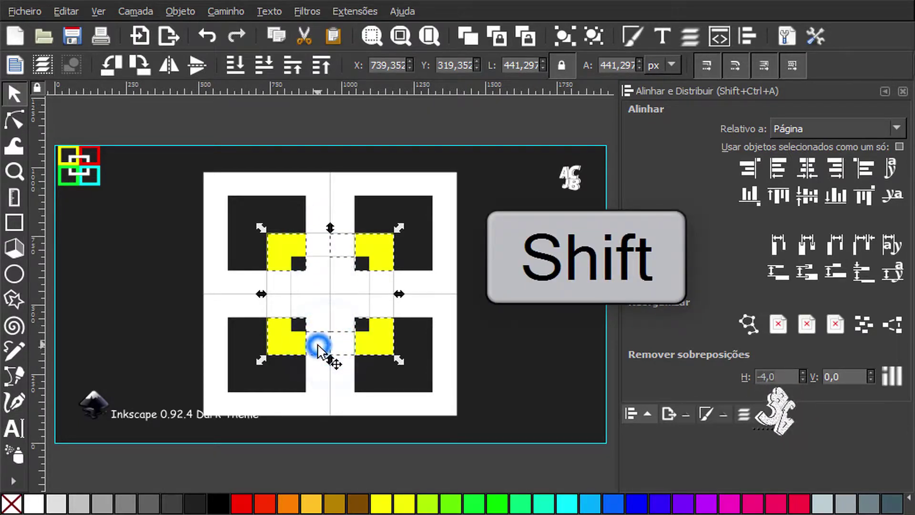
Fill the middle pieces between the corners yellow as well.
left_click(320, 243, "shift")
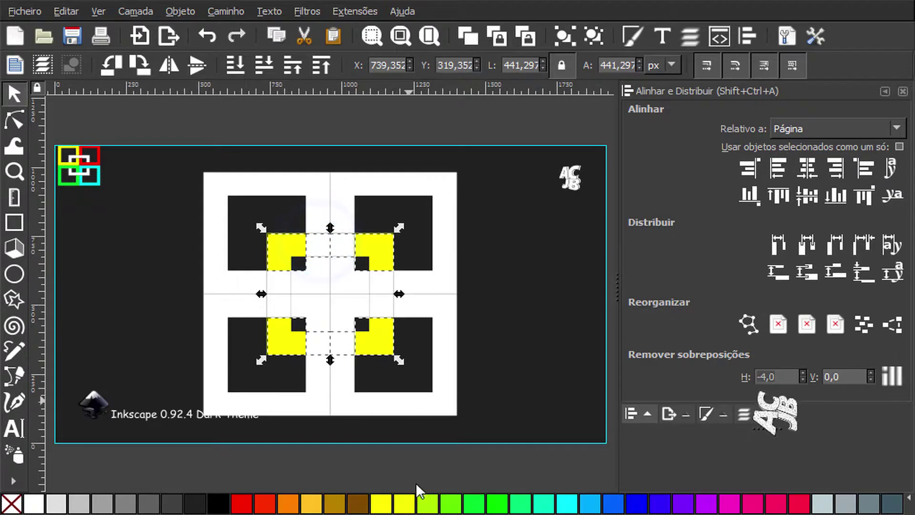
left_click(407, 504)
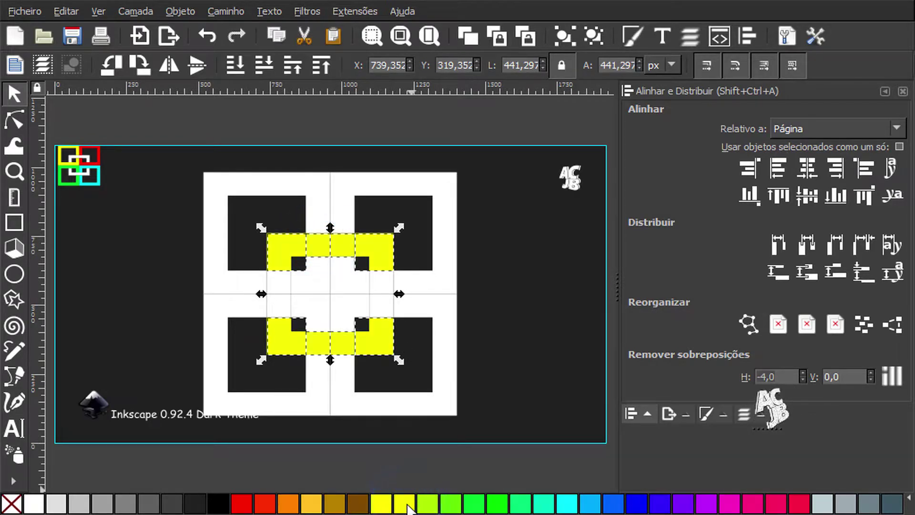
left_click(492, 397)
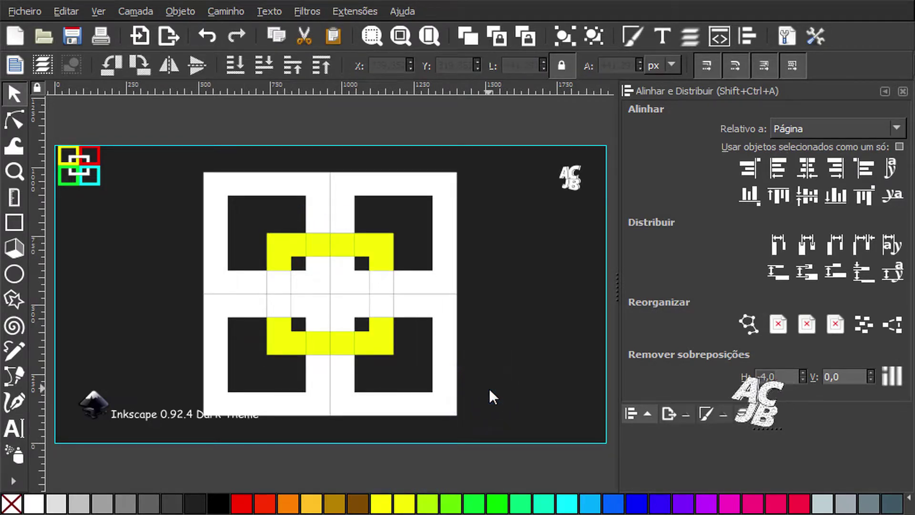
Unite the upper yellow band's pieces into a single shape with Path > Union.
key("alt")
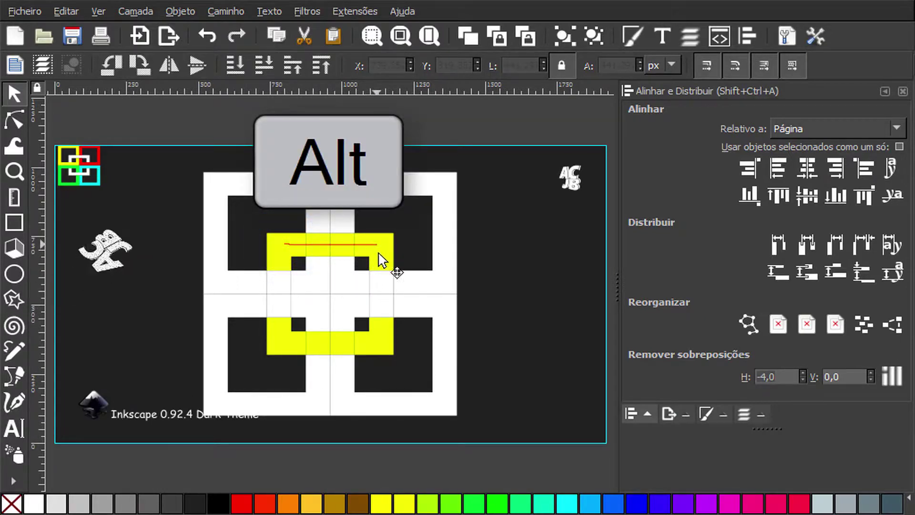
left_click_drag(297, 249, 378, 260)
key("ctrl")
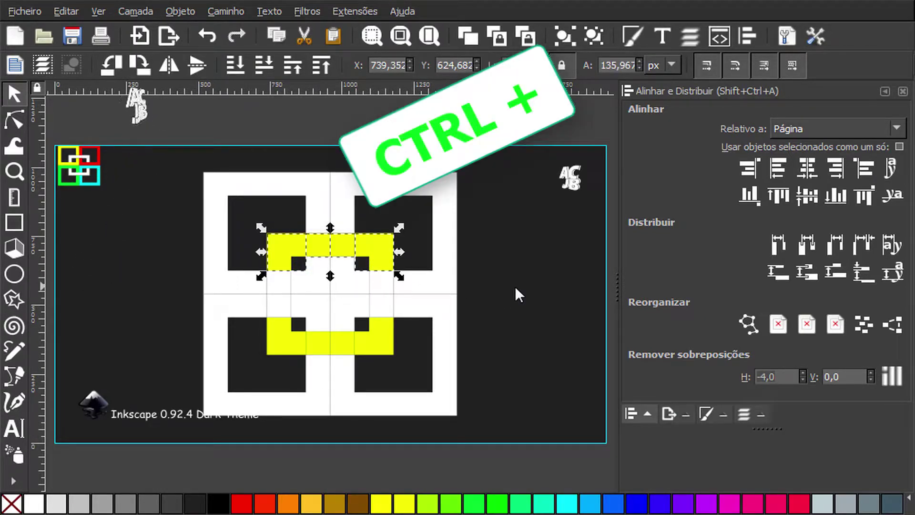
key("ctrl+plus")
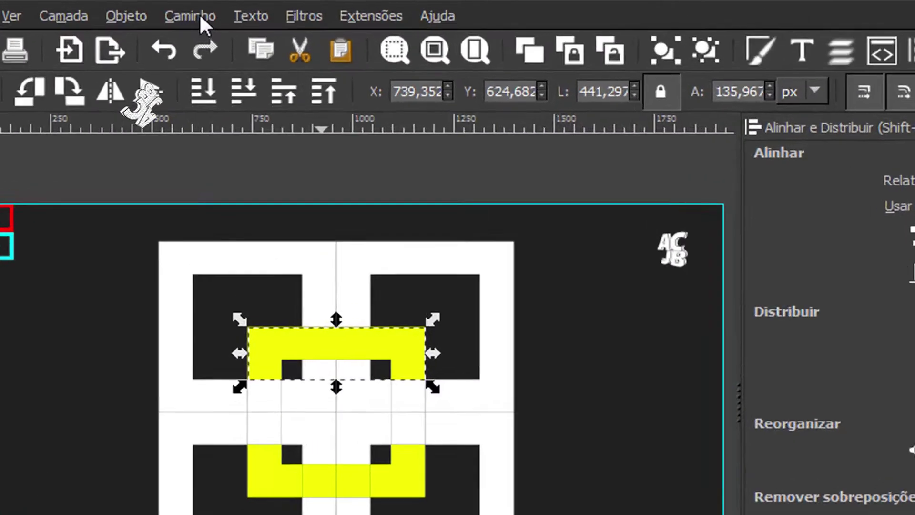
left_click(200, 16)
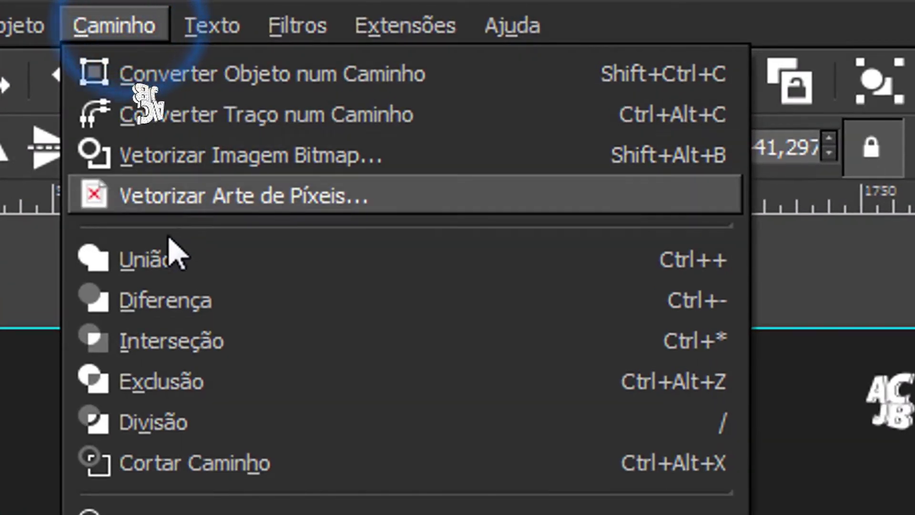
left_click(720, 269)
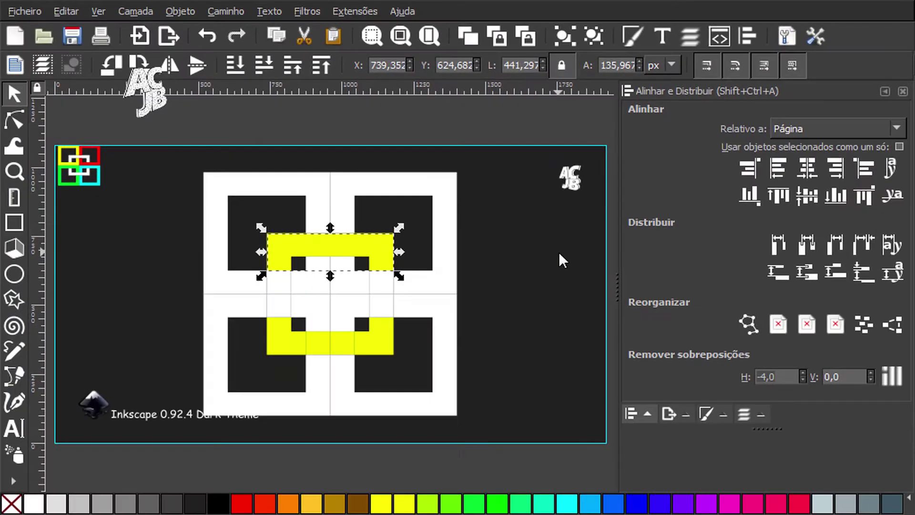
left_click(476, 327)
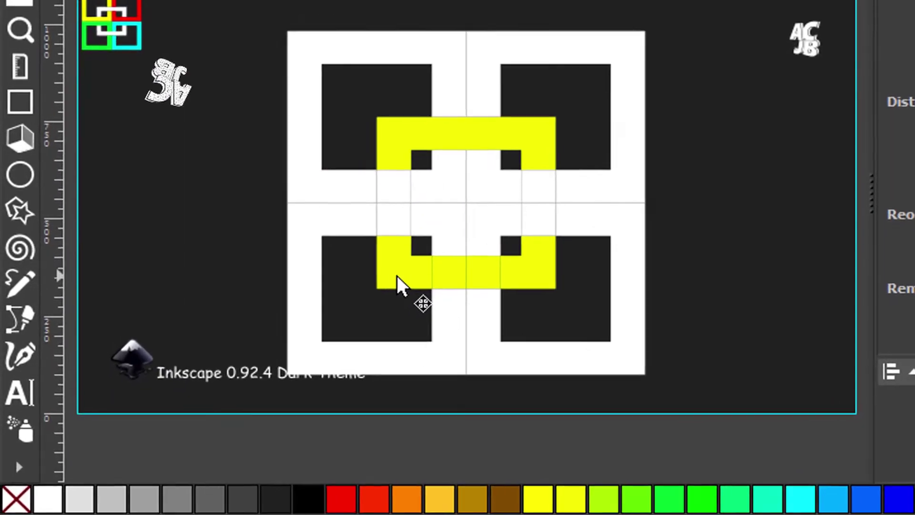
left_click_drag(400, 274, 556, 276, "alt")
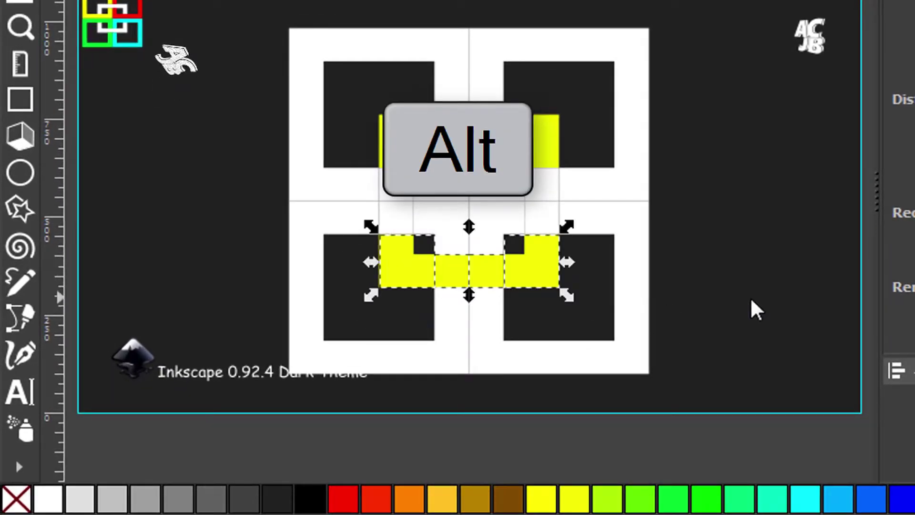
Unite the lower yellow pieces, then merge both yellow halves into one centre frame.
key("ctrl+plus")
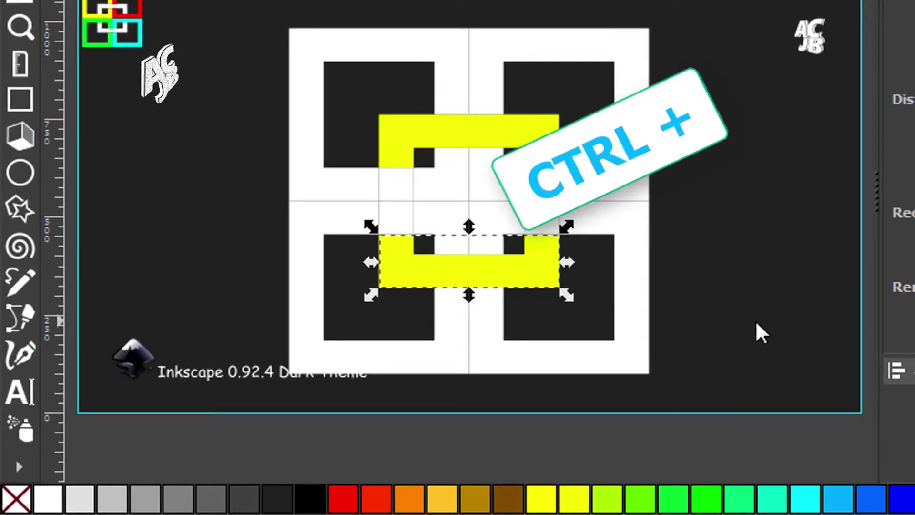
left_click(758, 328)
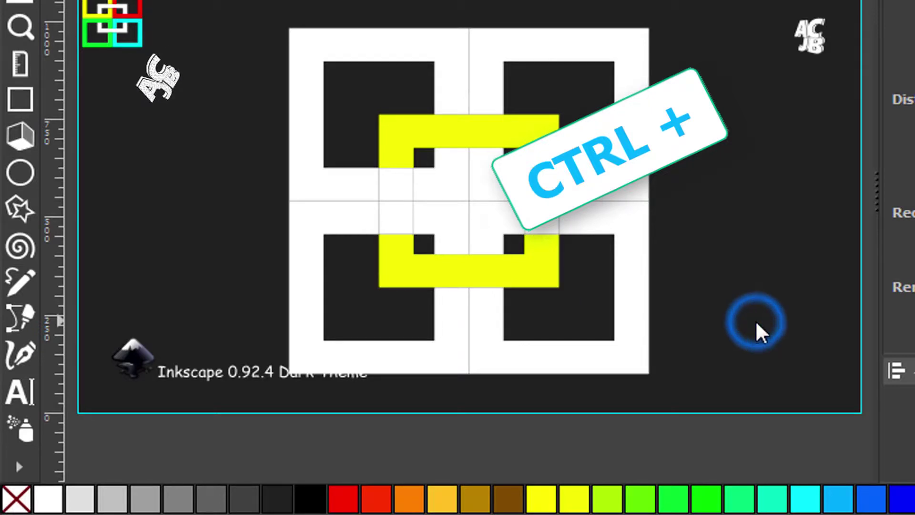
left_click(400, 266)
left_click(400, 146, "shift")
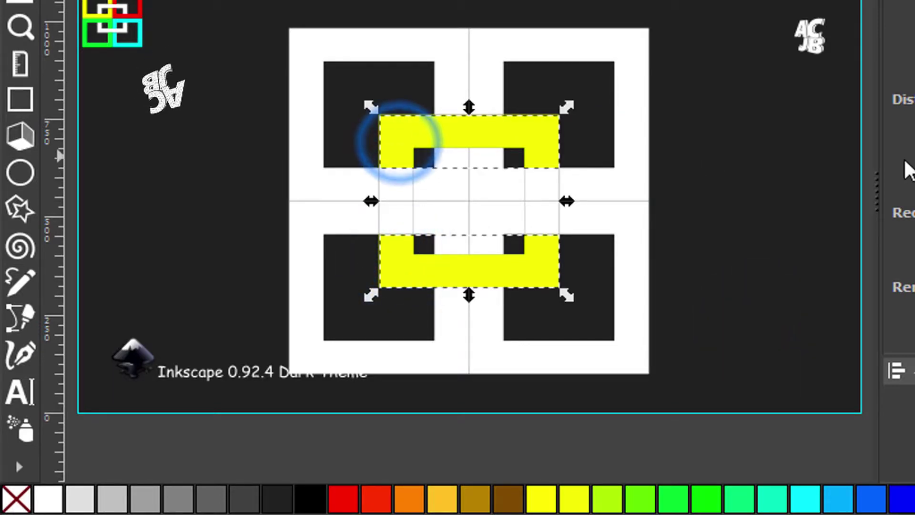
key("ctrl+plus")
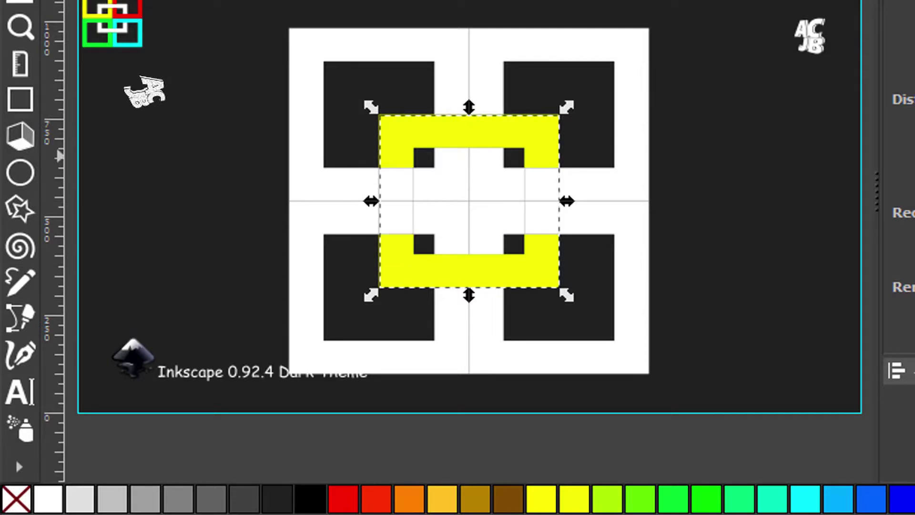
Recolour the merged centre frame light blue.
left_click(802, 211)
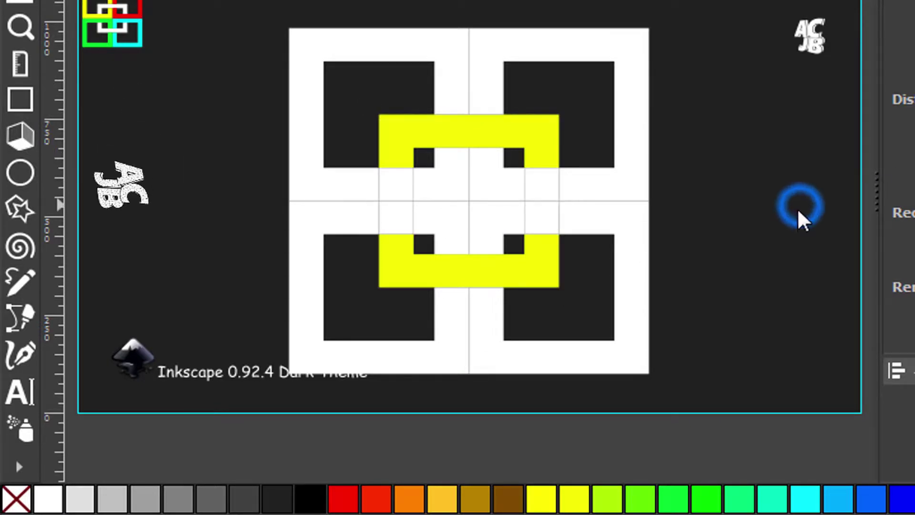
left_click(548, 129)
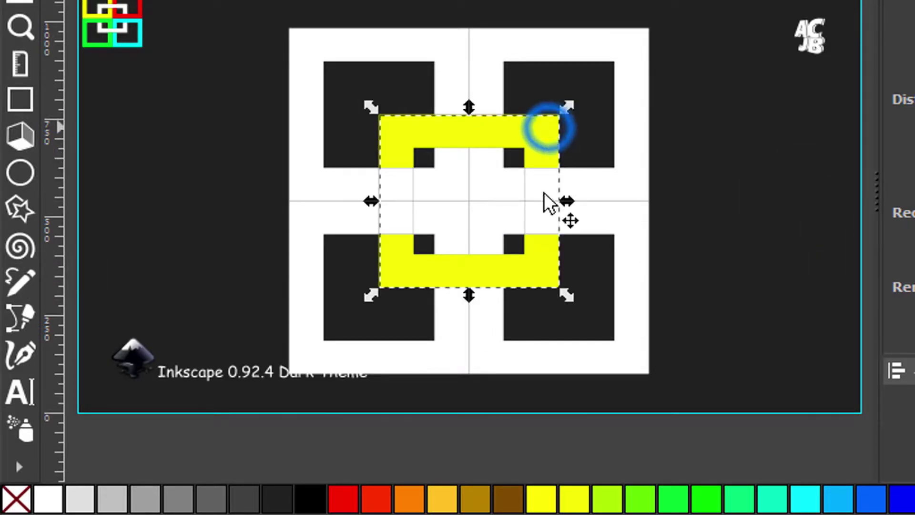
left_click(338, 498)
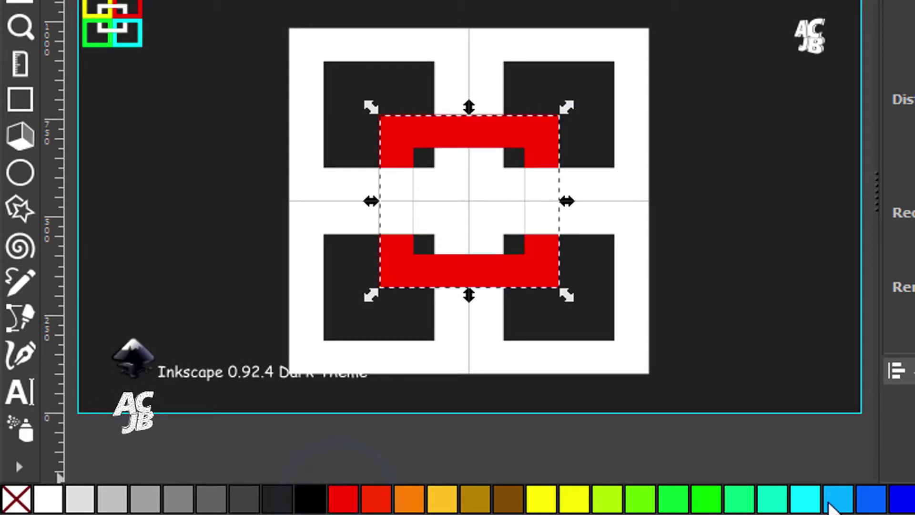
left_click(838, 499)
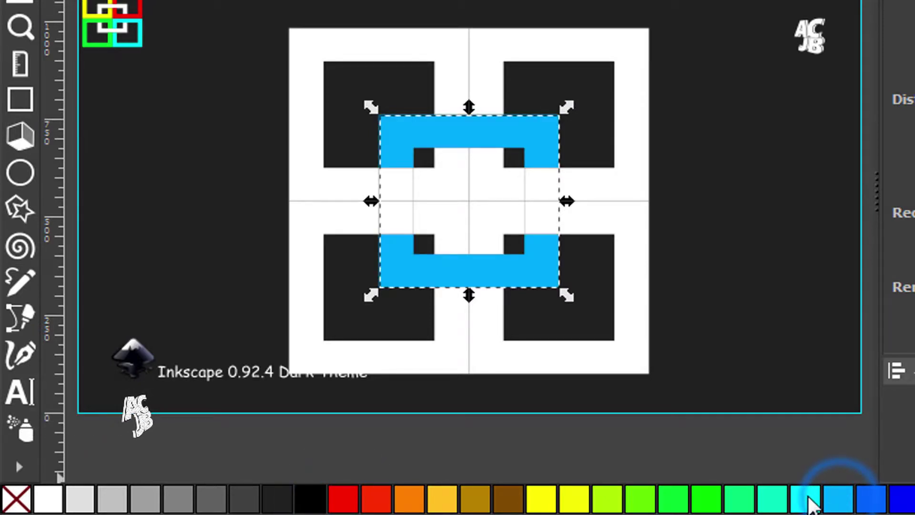
left_click(771, 312)
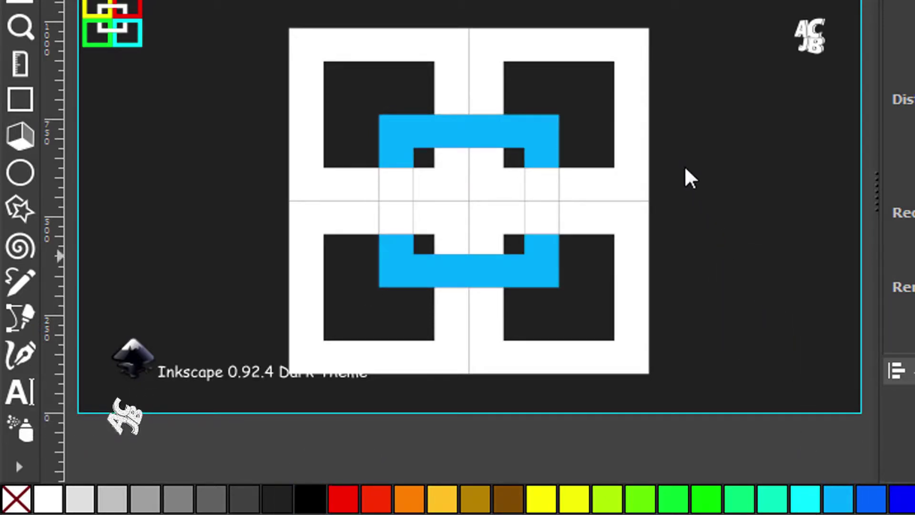
left_click(595, 48)
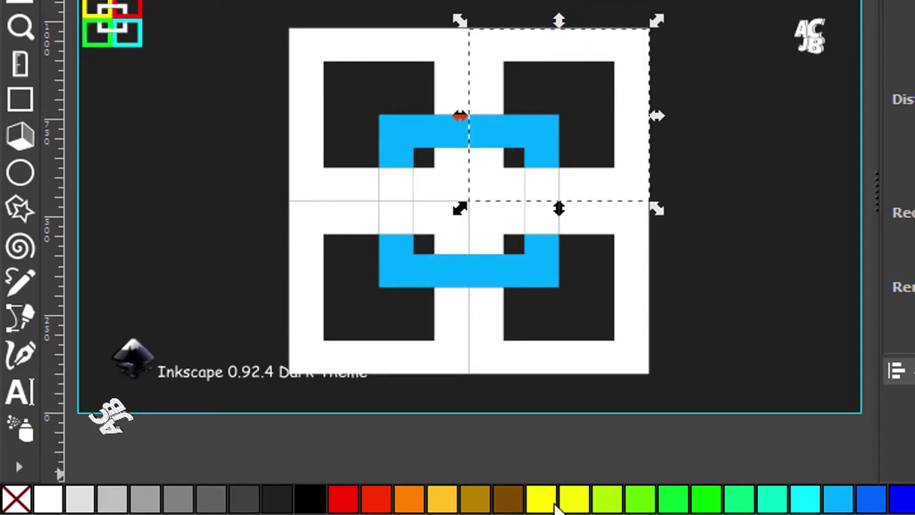
Fill the top-right frame and the small centre square yellow.
left_click(542, 498)
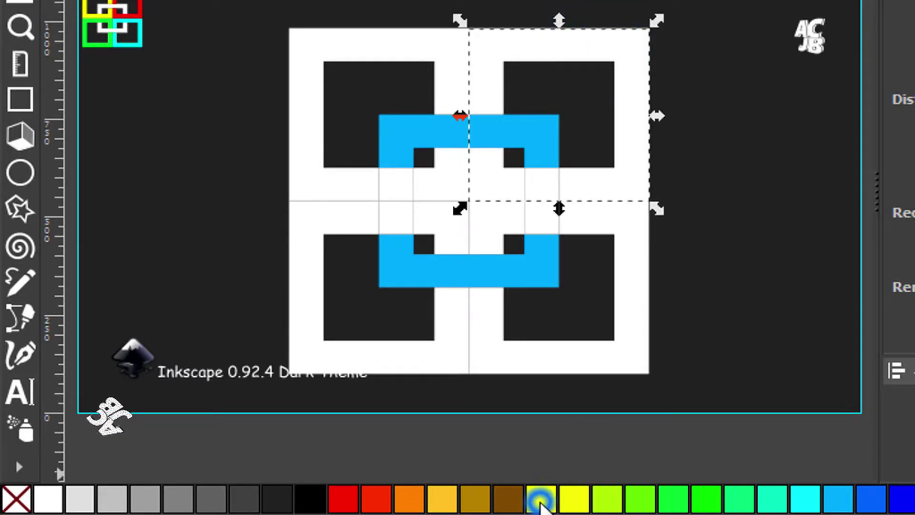
left_click(495, 178)
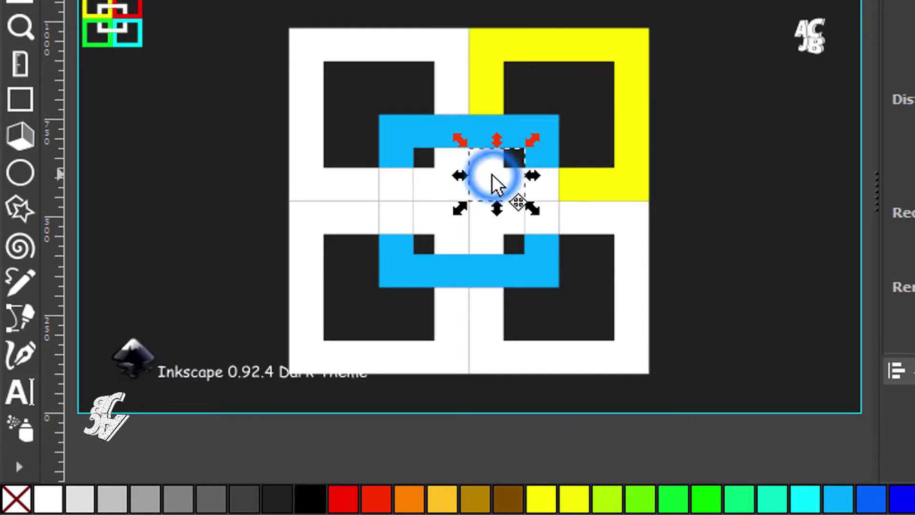
left_click(541, 496)
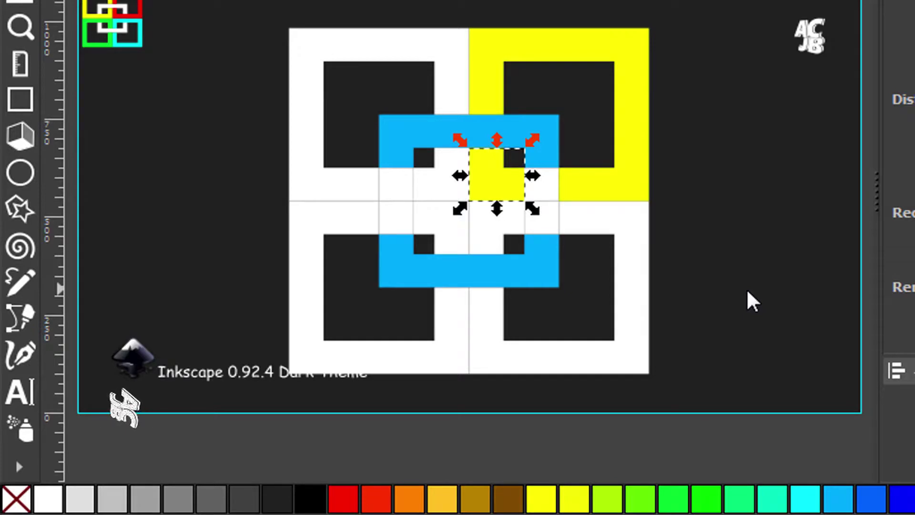
left_click(551, 182)
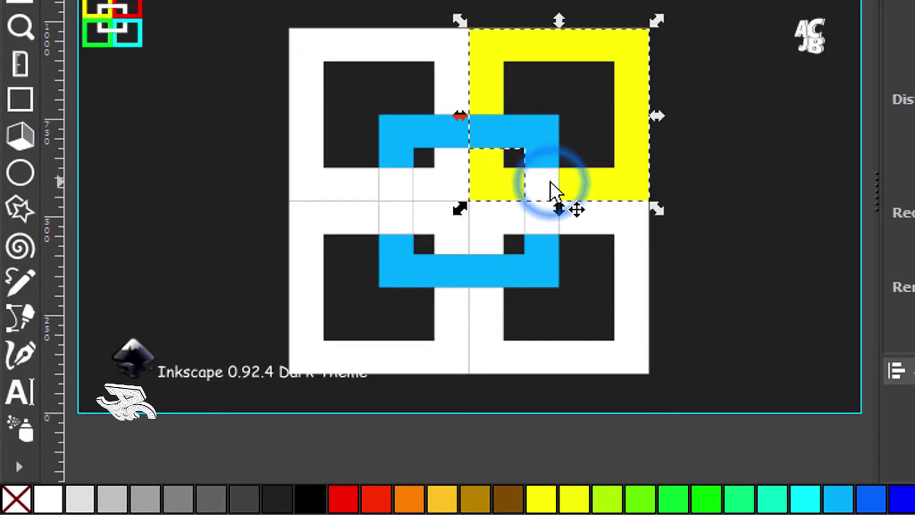
left_click(577, 498)
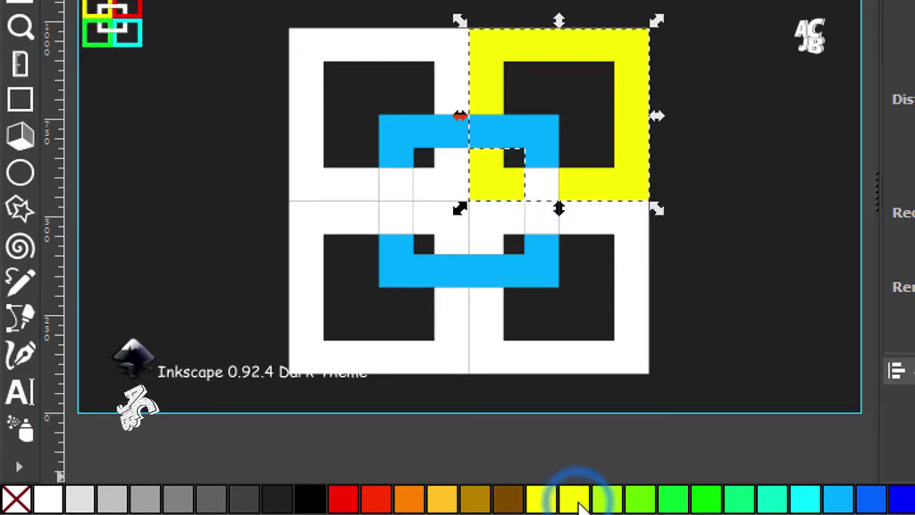
left_click(793, 372)
Colour the remaining small square inside the top-right frame yellow and select its pieces together.
left_click(534, 183)
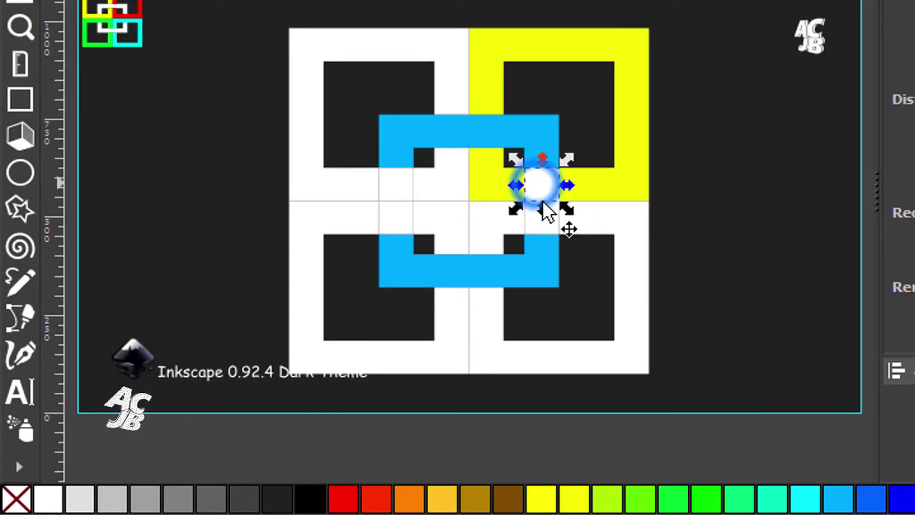
left_click(541, 495)
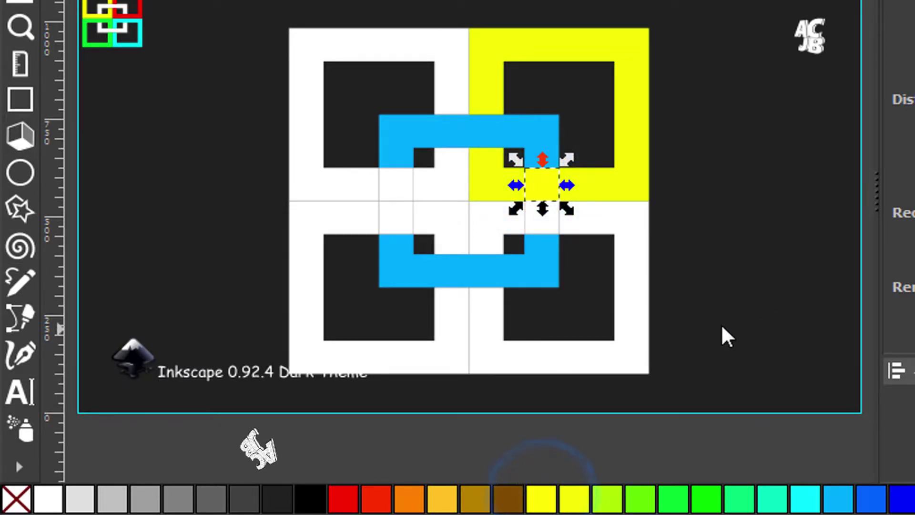
left_click(736, 323)
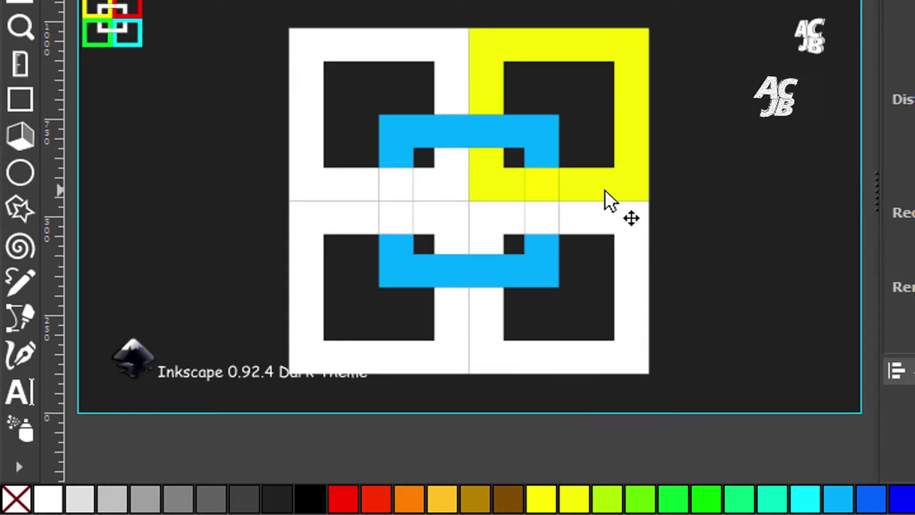
left_click_drag(595, 185, 498, 186)
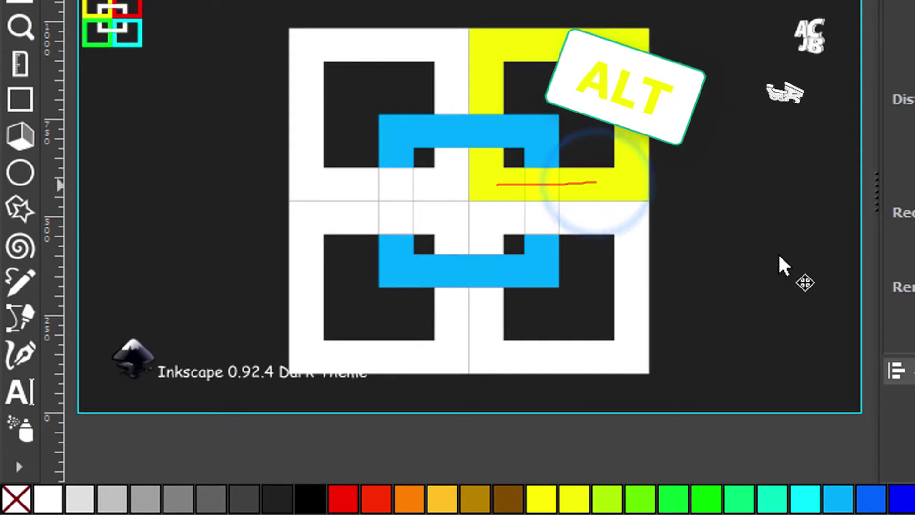
key("ctrl")
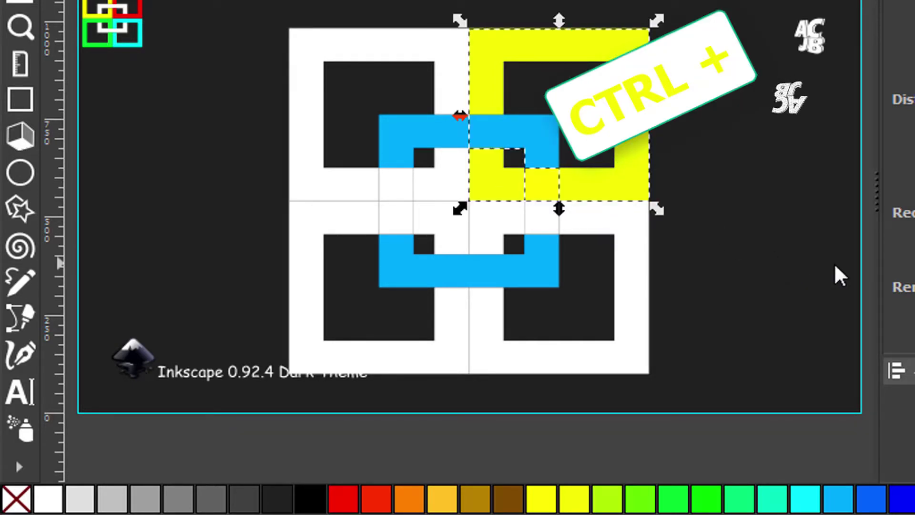
left_click(752, 263)
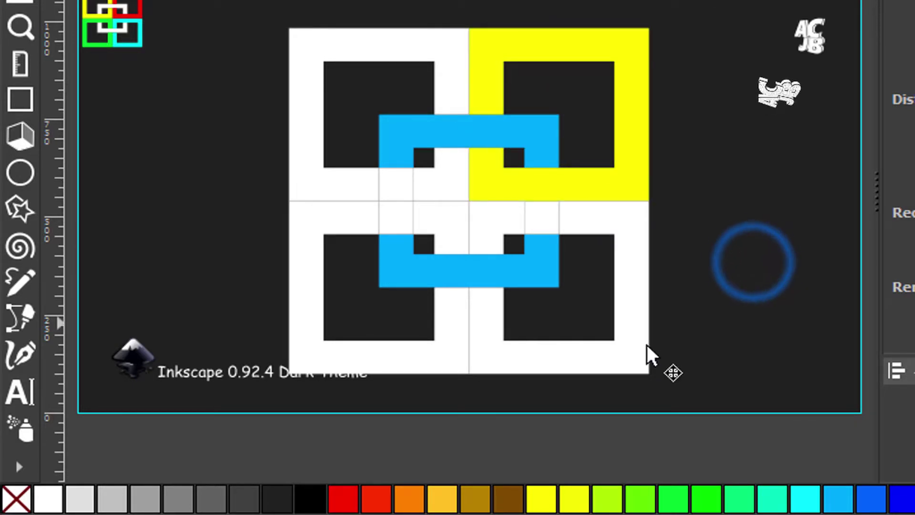
Fill the bottom-right frame and its small centre piece green.
left_click(633, 359)
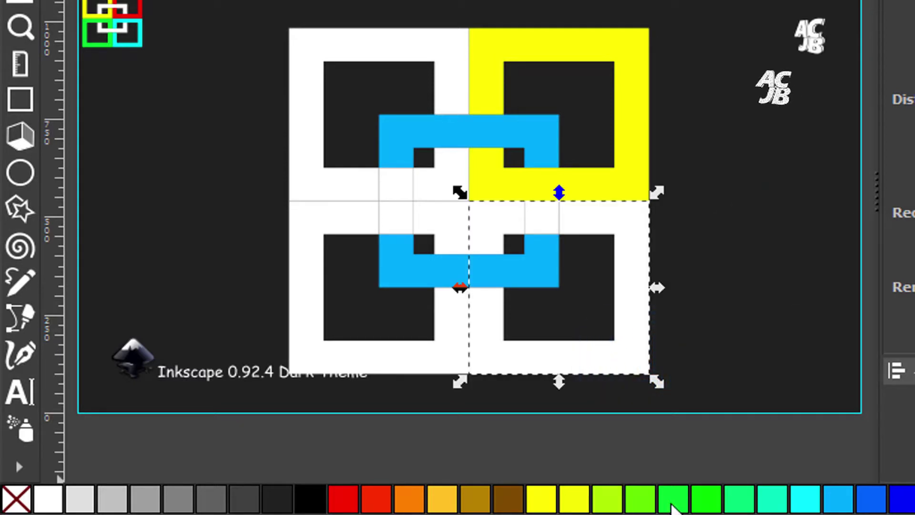
left_click(674, 500)
left_click(488, 222)
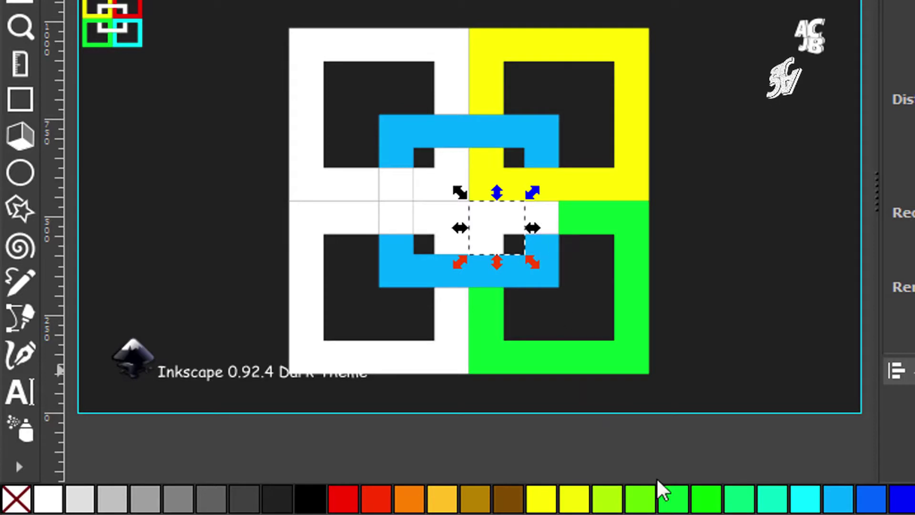
left_click(672, 500)
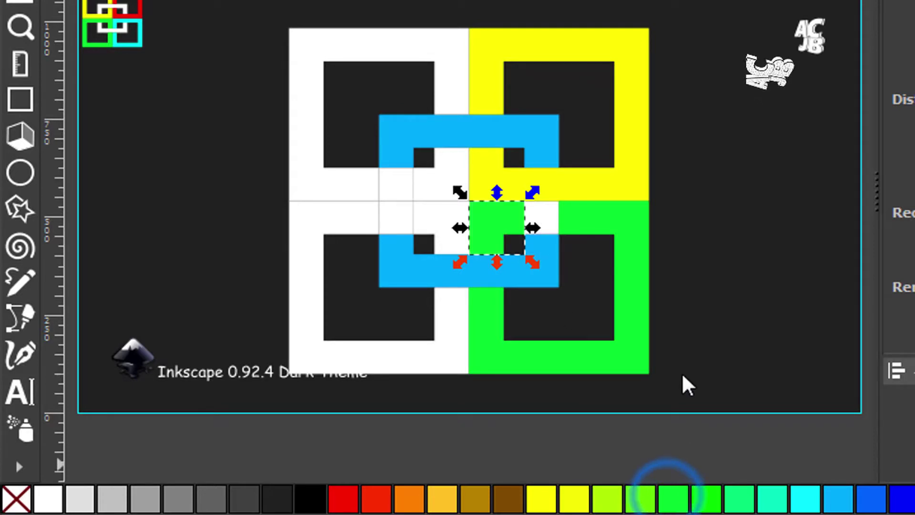
left_click(761, 297)
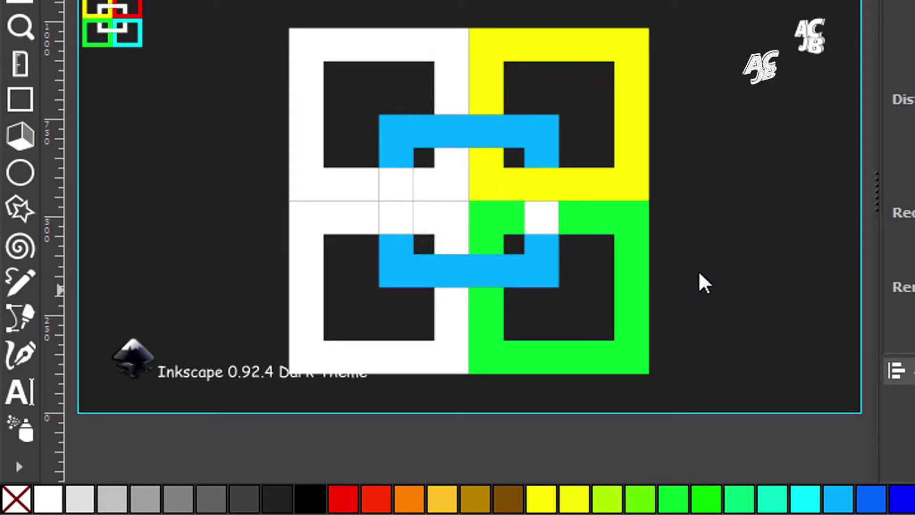
Merge the green frame's separate pieces into one shape and fill it green.
left_click_drag(597, 218, 506, 225)
key("ctrl")
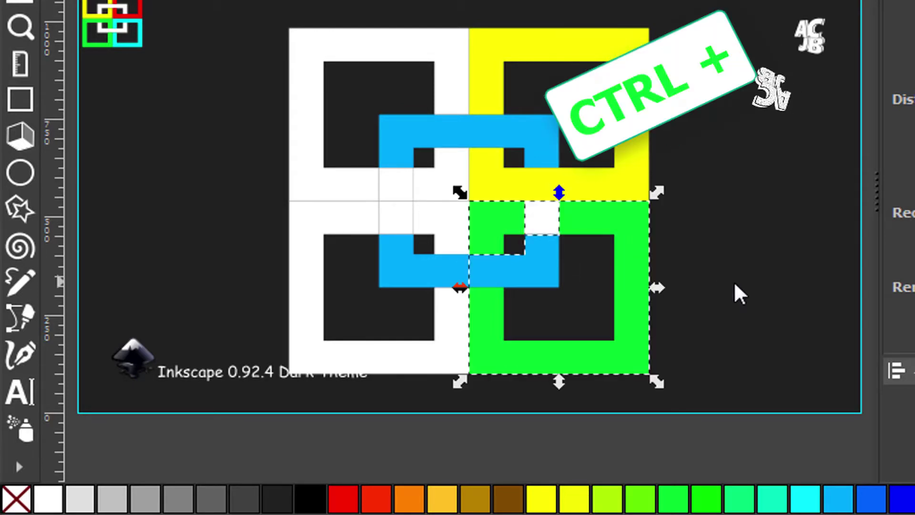
key("ctrl+shift+v")
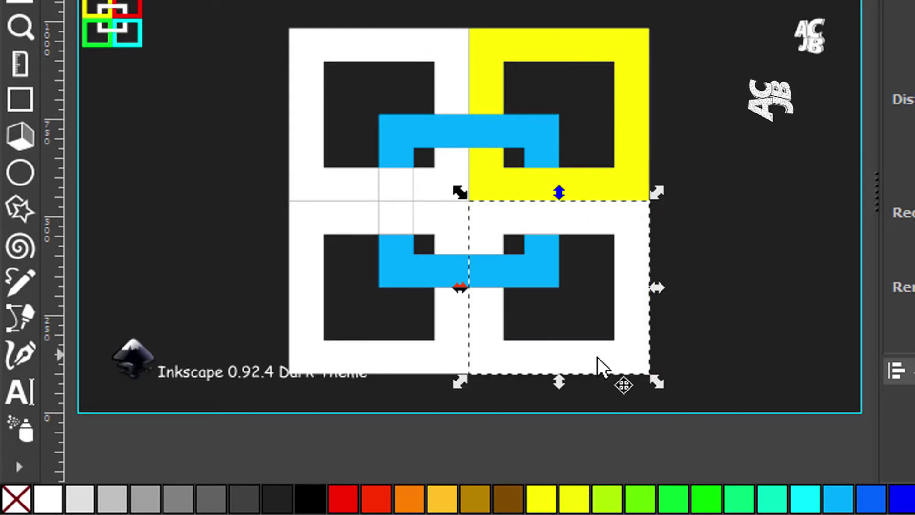
left_click(664, 497)
left_click(731, 317)
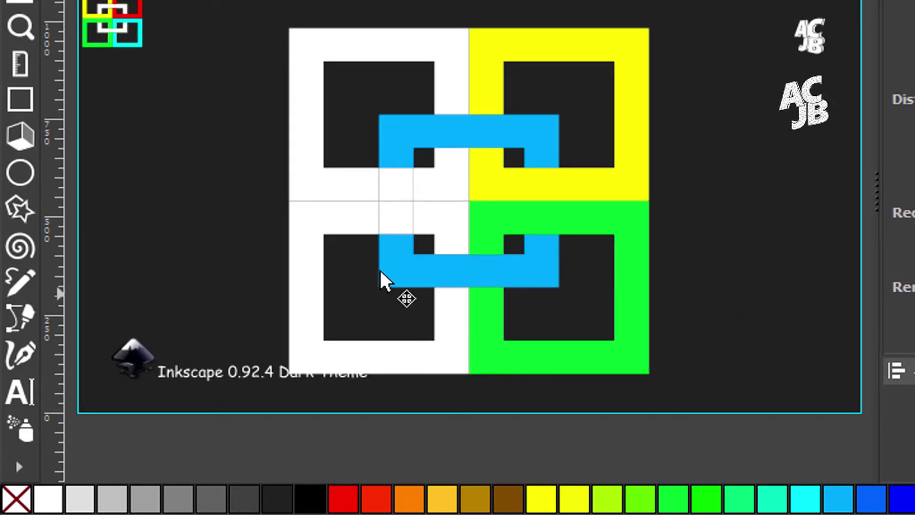
Fill the bottom-left frame and its two small overlap pieces red.
left_click(308, 339)
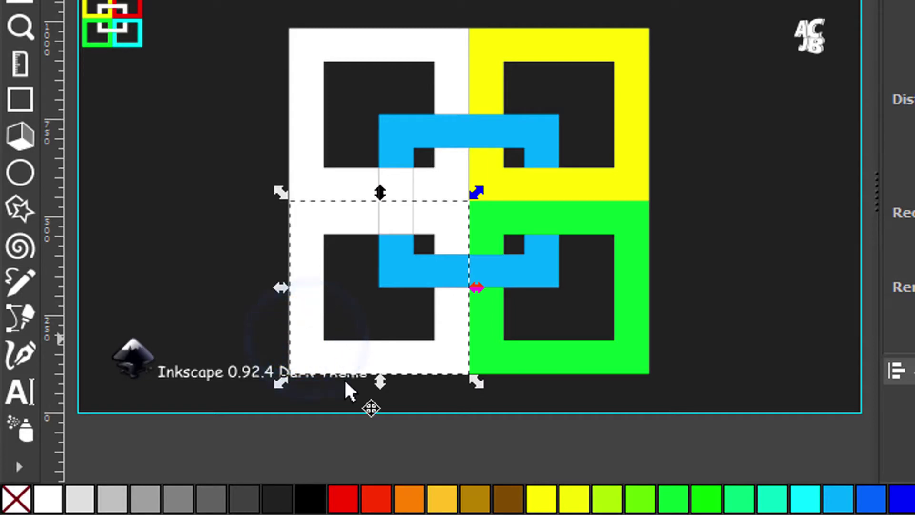
left_click(341, 500)
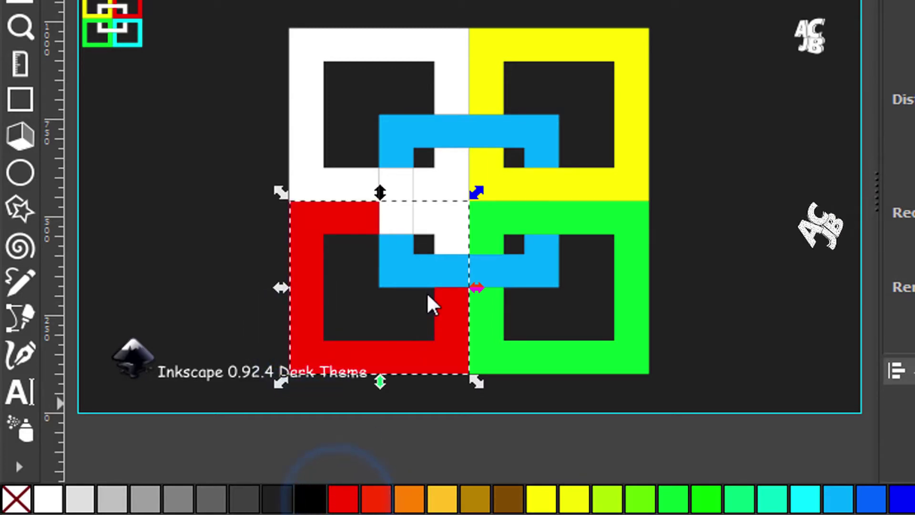
left_click(452, 220, "shift")
left_click(400, 218, "shift")
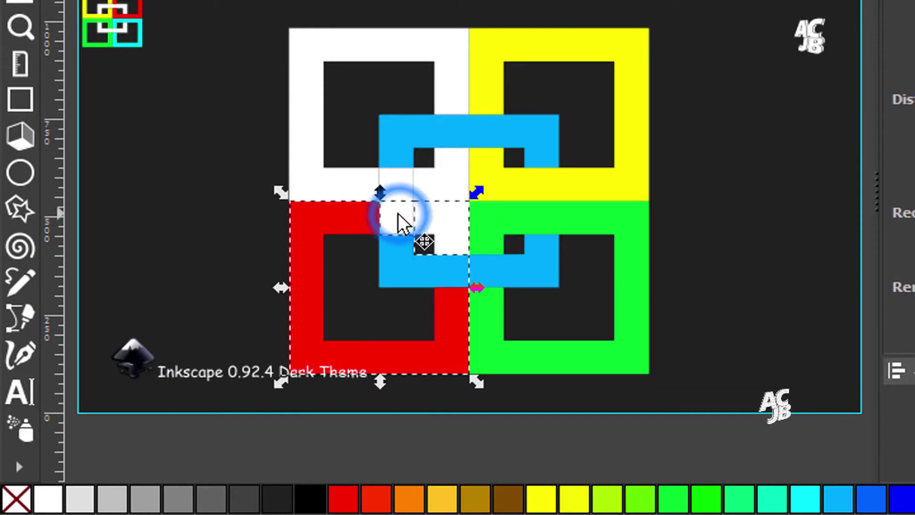
left_click(342, 498)
left_click(879, 284)
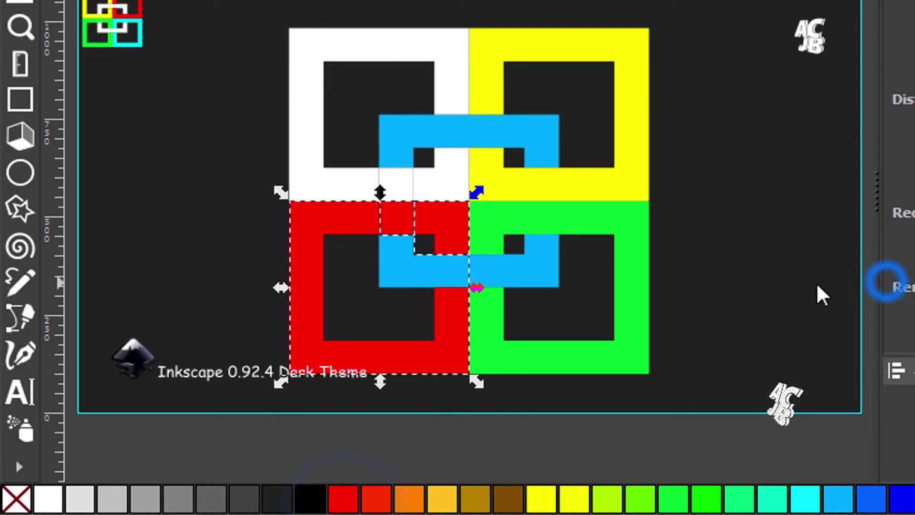
Select the red frame's pieces together for merging.
left_click(806, 282)
left_click(330, 214, "alt")
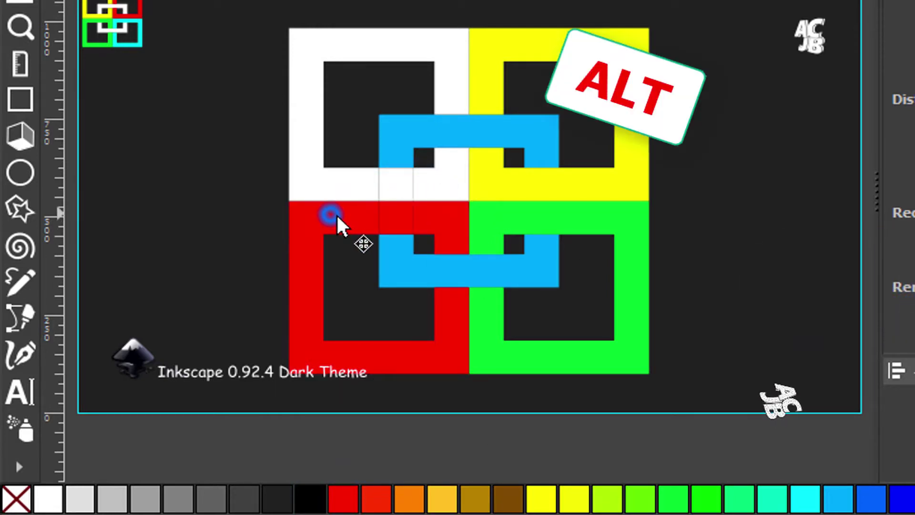
left_click(446, 236, "alt")
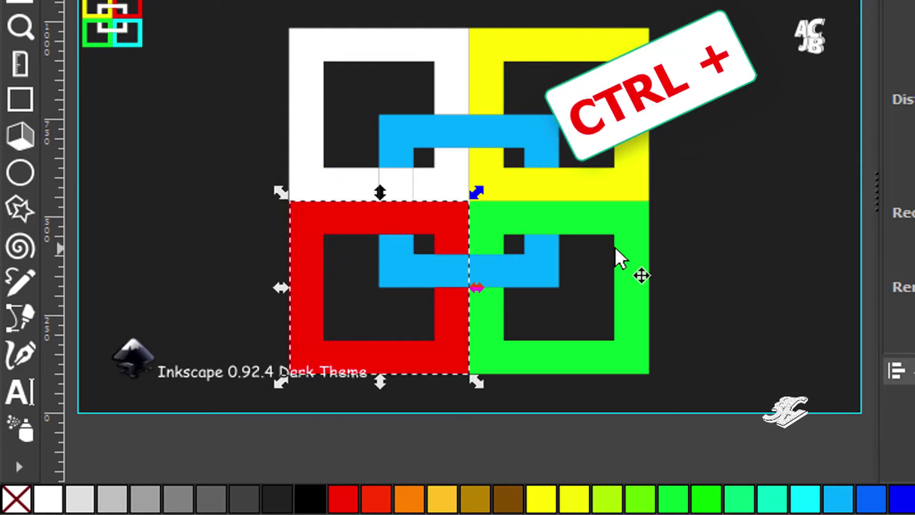
left_click(706, 220)
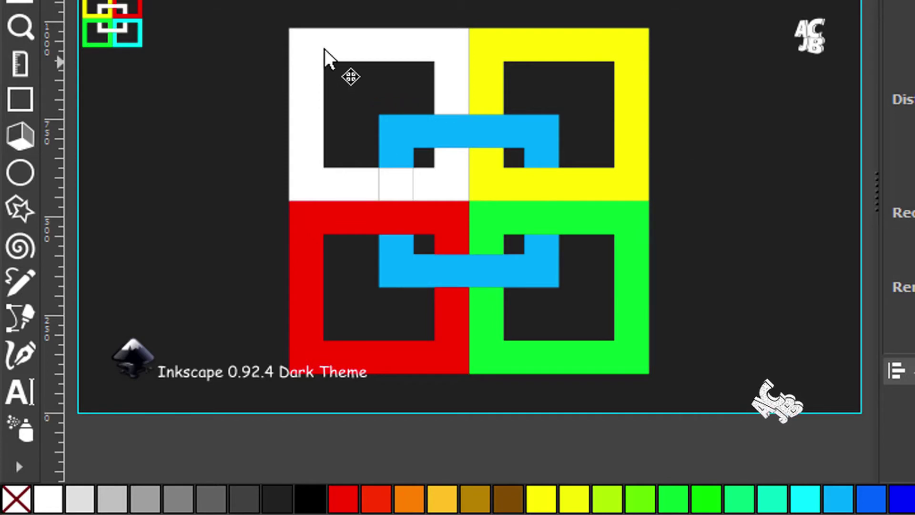
left_click(312, 43)
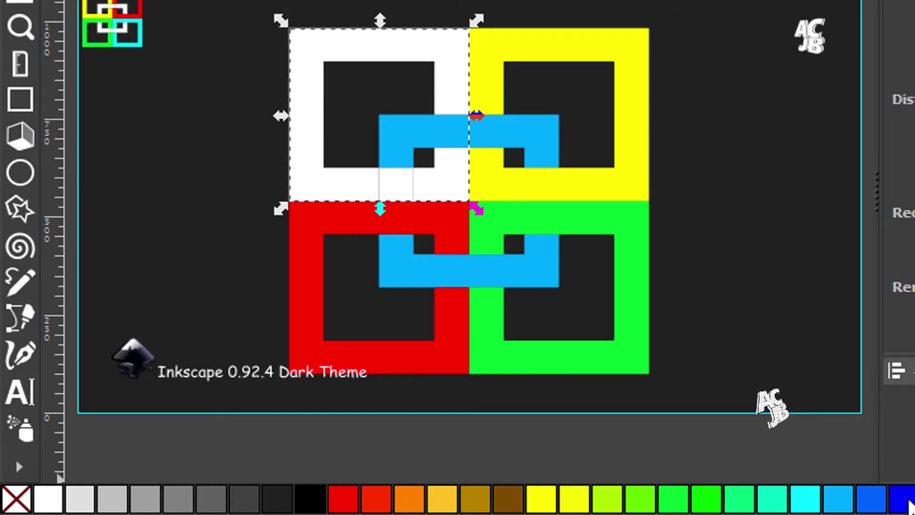
Fill the top-left frame and its inner white pieces blue.
left_click(908, 501)
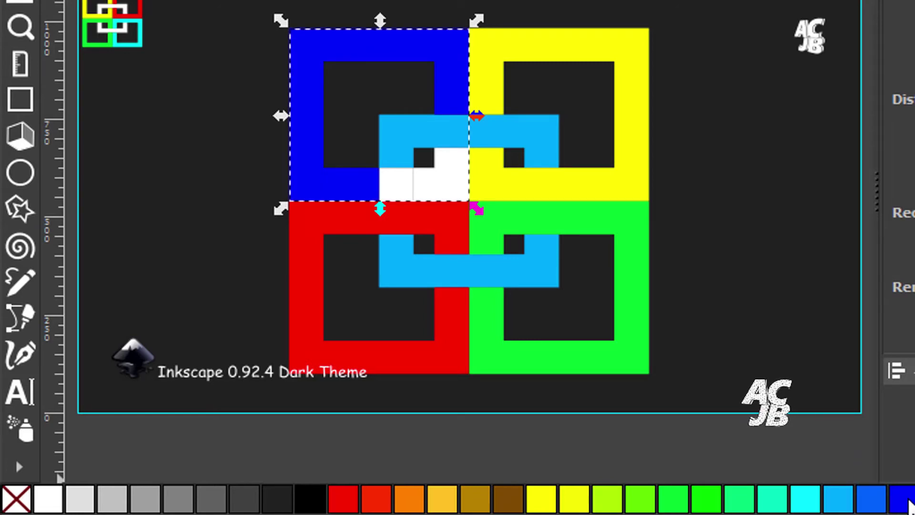
left_click(455, 181, "shift")
left_click(905, 501)
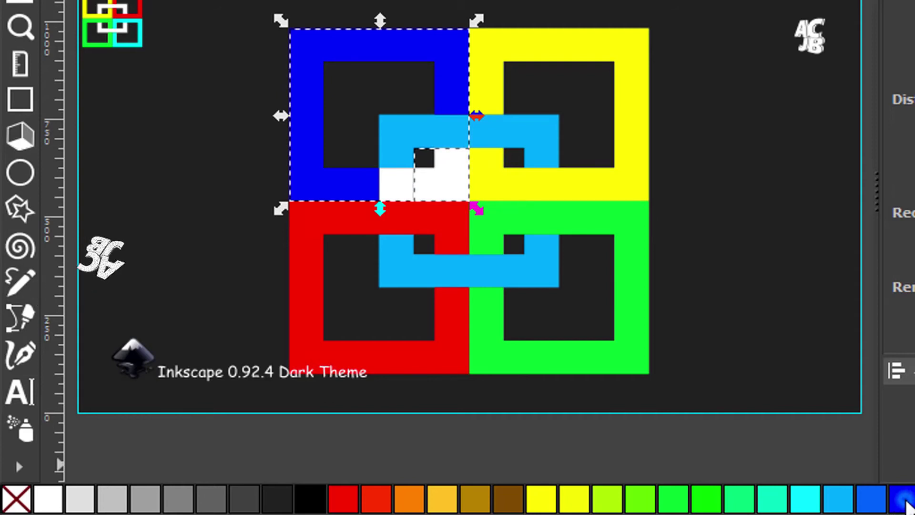
left_click(817, 353)
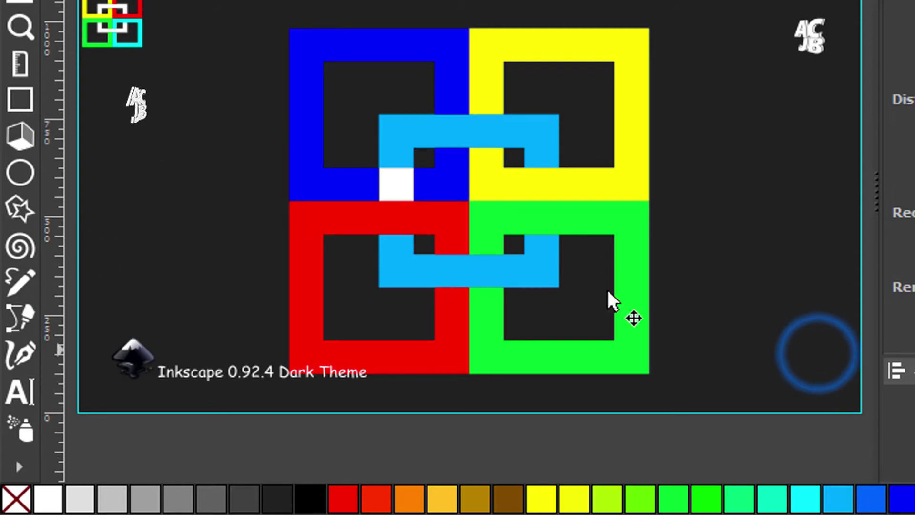
left_click(332, 181, "alt")
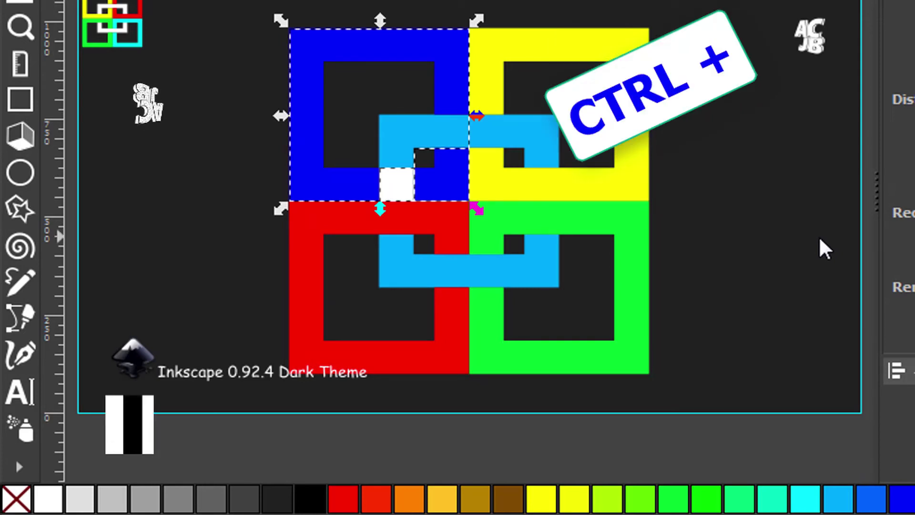
Change the light-blue linking frame's fill to white.
left_click(789, 260)
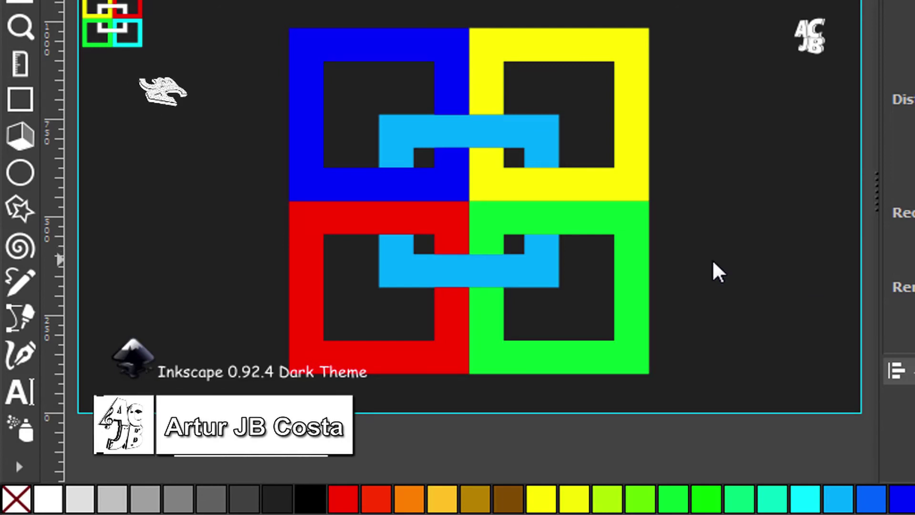
left_click(455, 126)
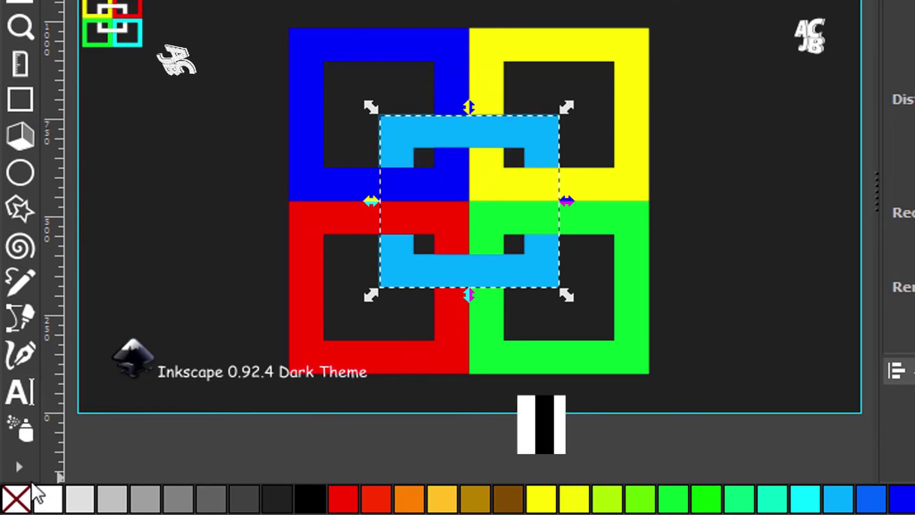
left_click(46, 498)
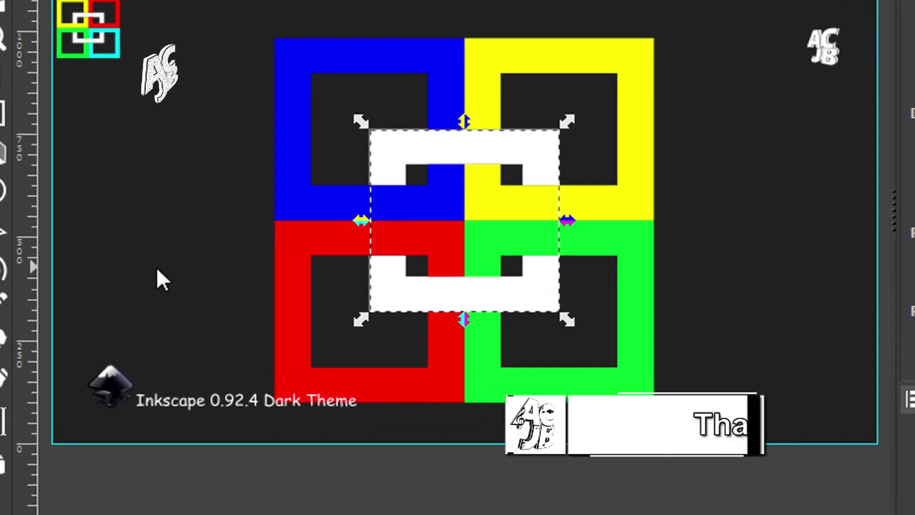
left_click(117, 308)
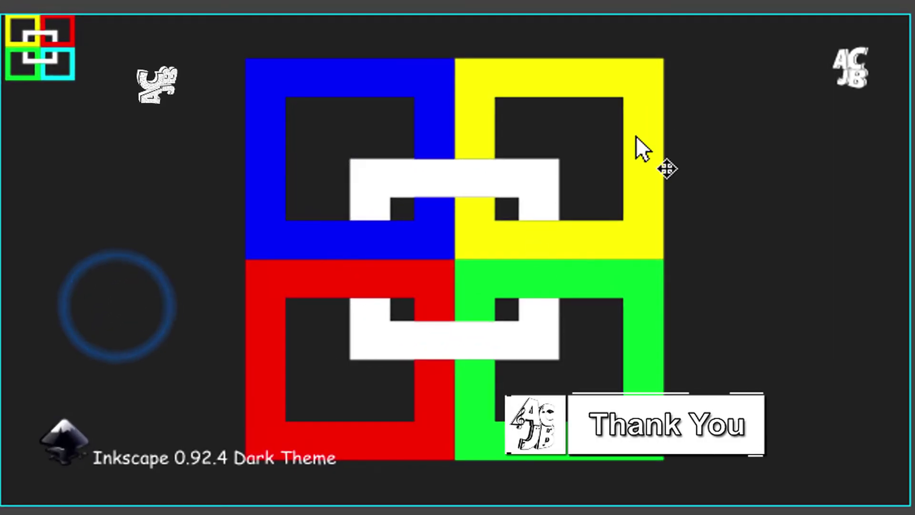